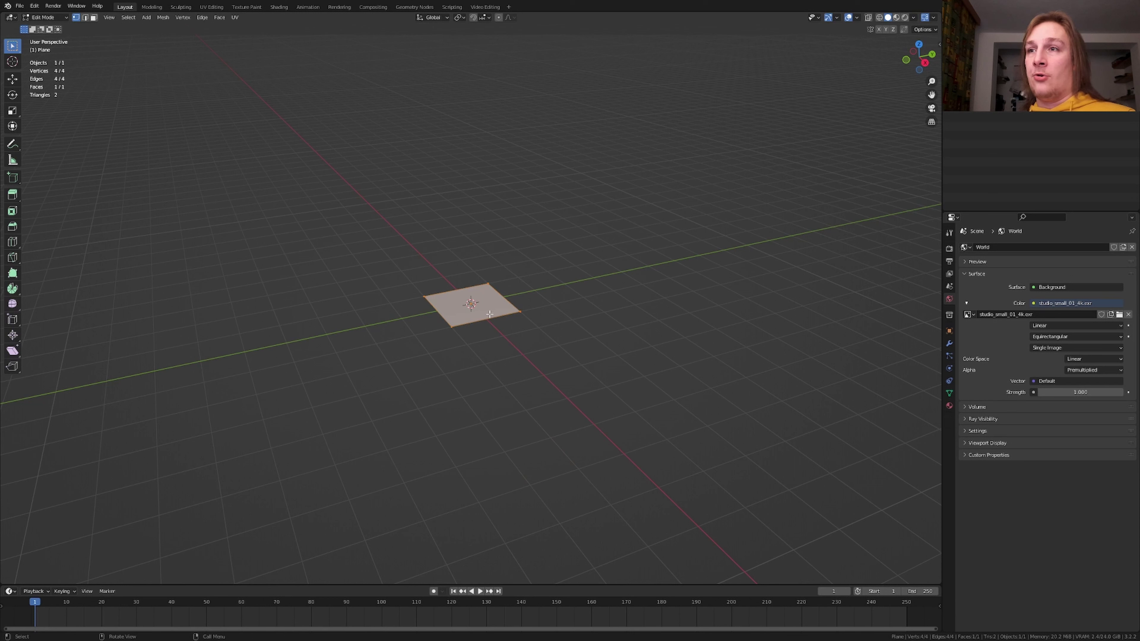
Subdivide the plane's mesh with 100 cuts
{"action": "right_click", "coordinate": [483, 304]}
{"action": "left_click", "coordinate": [483, 303]}
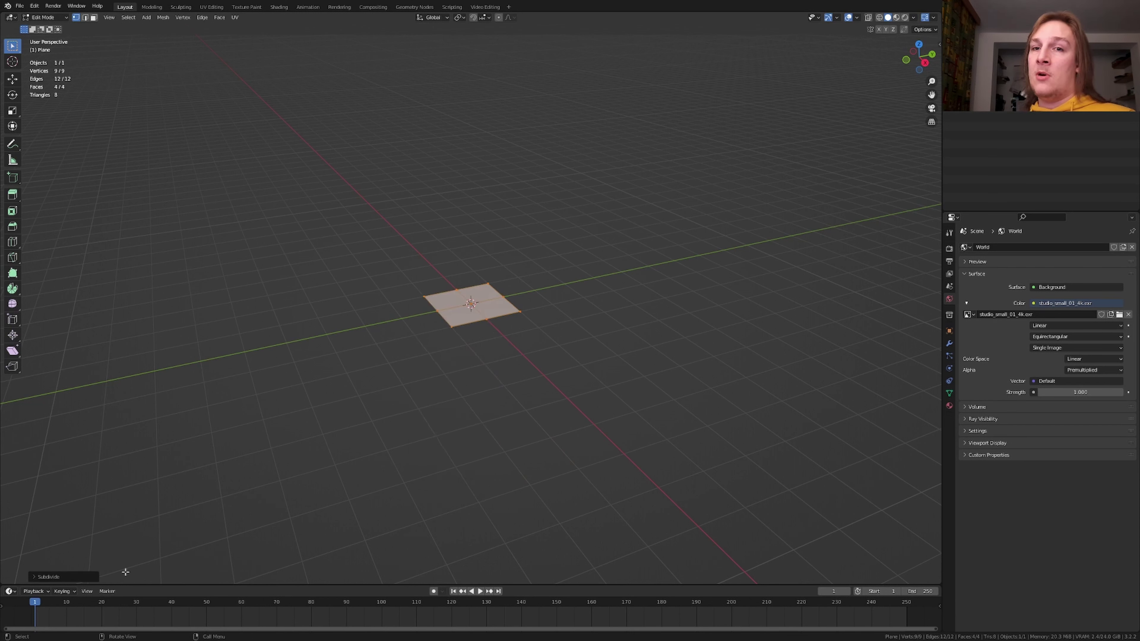
{"action": "left_click", "coordinate": [79, 576]}
{"action": "left_click", "coordinate": [121, 516]}
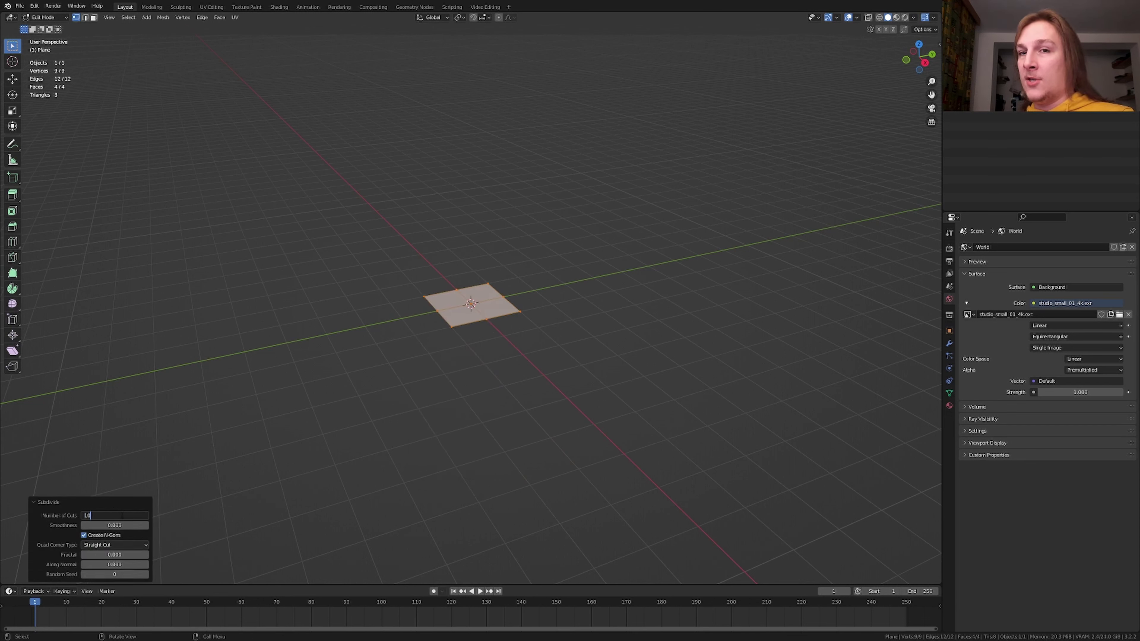
{"action": "type", "text": "00"}
{"action": "key", "text": "Return"}
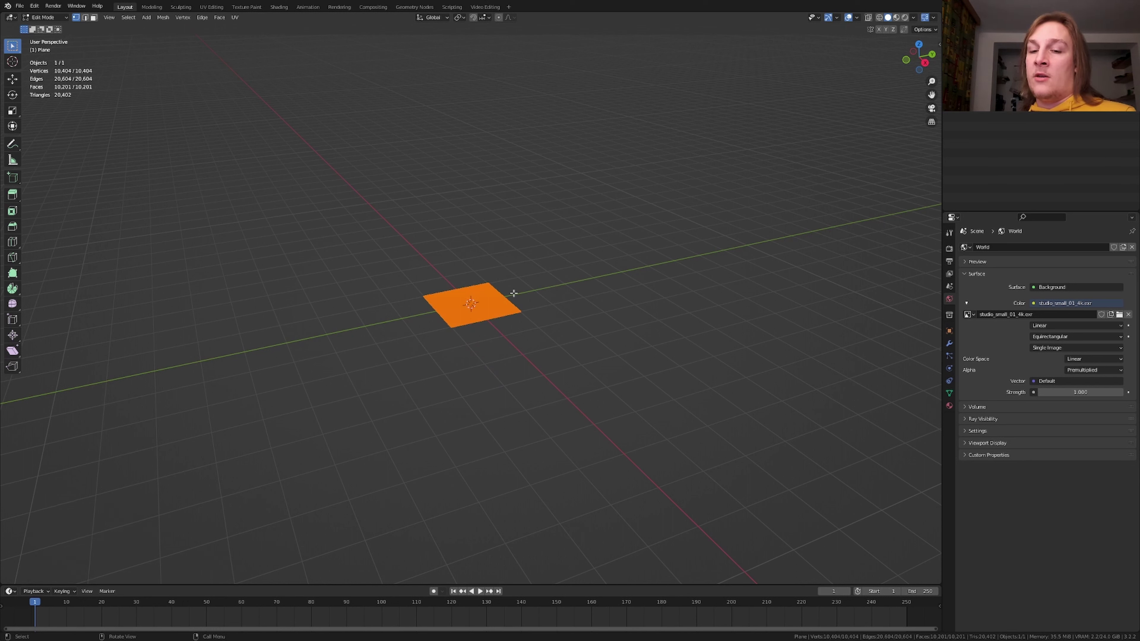
Return to Object Mode and add a Ball metaball at the plane
{"action": "key", "text": "Tab"}
{"action": "key", "text": "shift+a"}
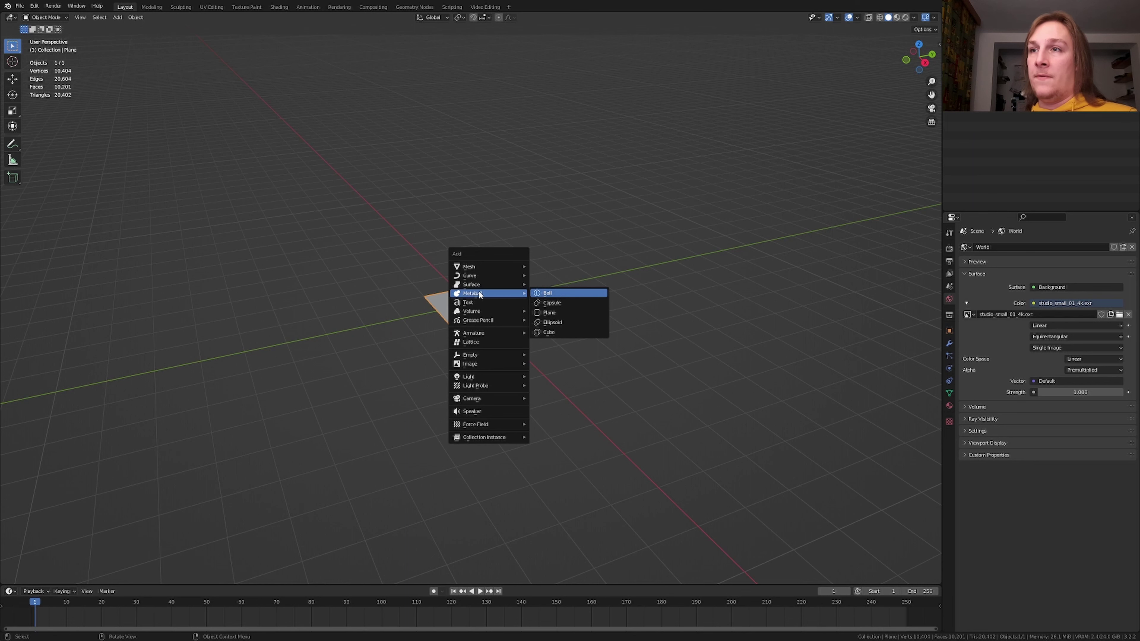
{"action": "left_click", "coordinate": [536, 292]}
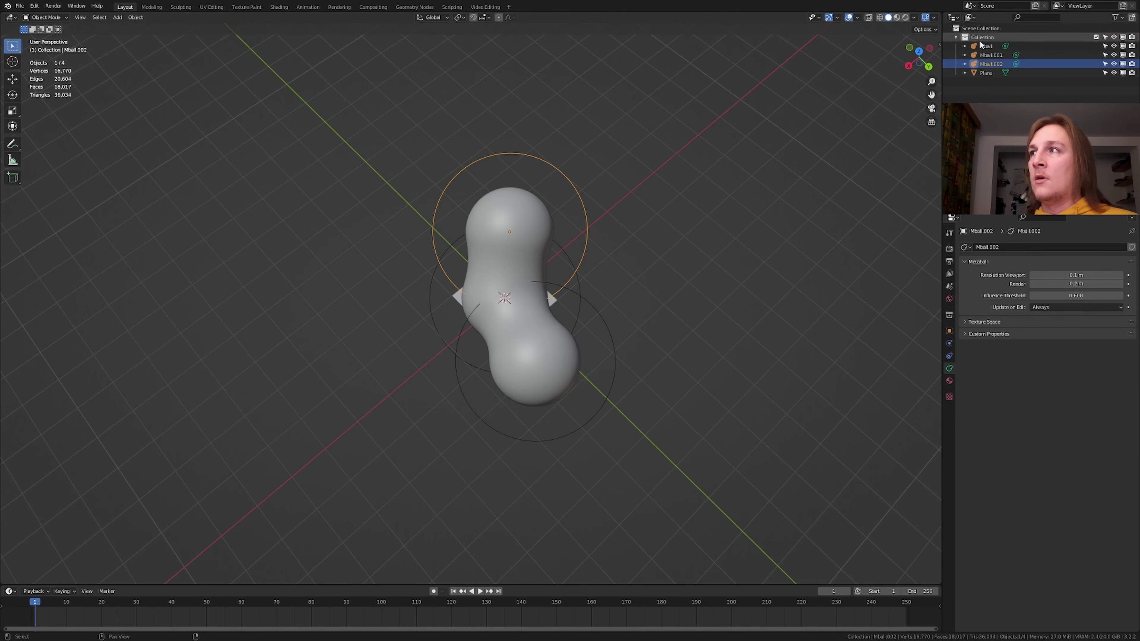
Convert the three metaballs into a single mesh with Visual Geometry to Mesh and shade it smooth
{"action": "left_click", "coordinate": [986, 45], "text": "shift"}
{"action": "key", "text": "ctrl+a"}
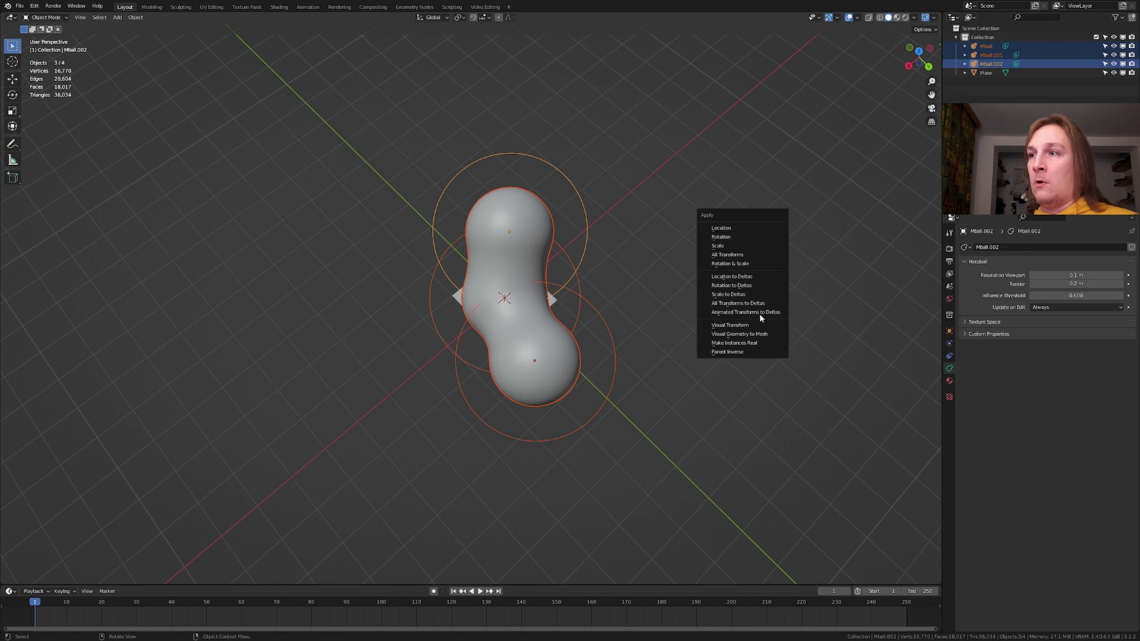
{"action": "left_click", "coordinate": [771, 334]}
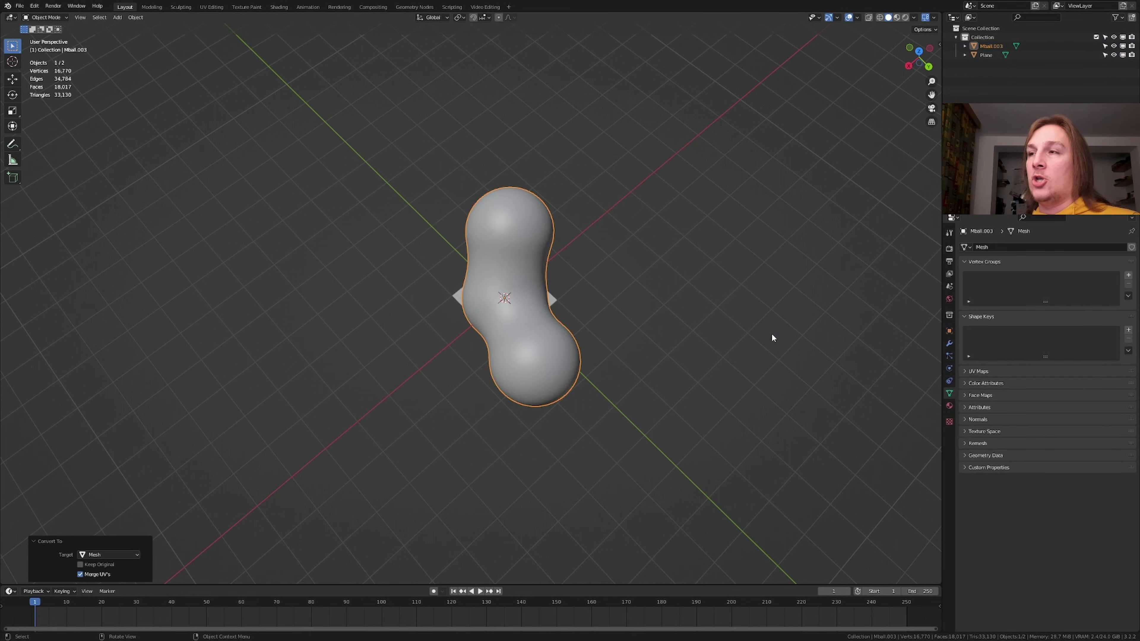
{"action": "right_click", "coordinate": [526, 232]}
{"action": "left_click", "coordinate": [525, 232]}
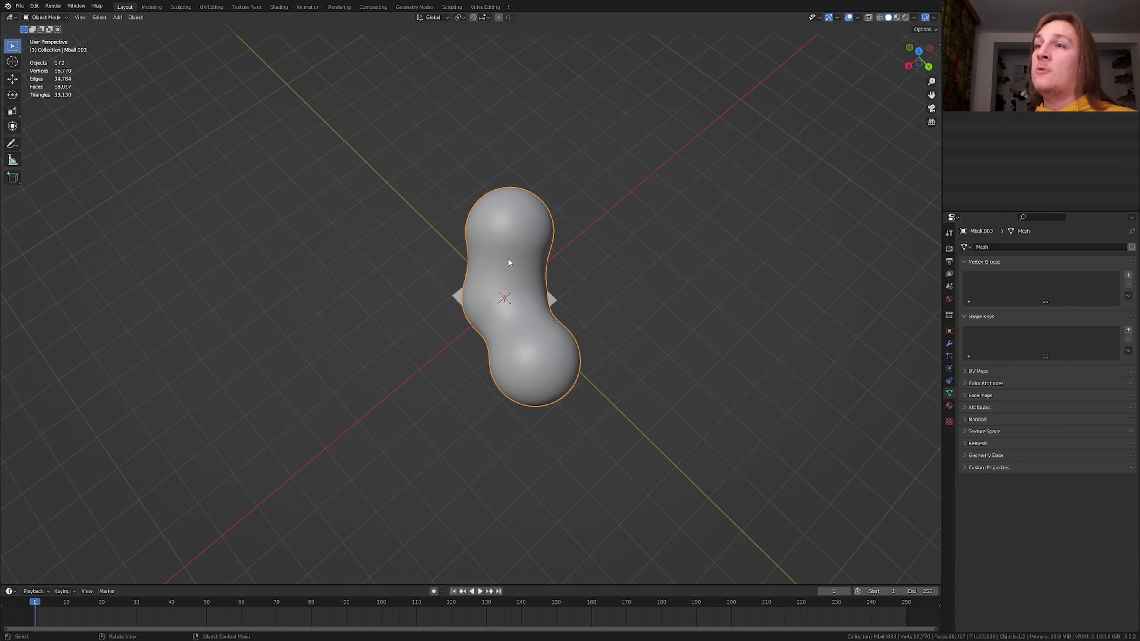
Raise the plane about 3.5 m along Z above the blob mesh and scale it up until it overhangs the blob on all sides
{"action": "left_click", "coordinate": [460, 295]}
{"action": "middle_click_drag", "start_coordinate": [463, 294], "coordinate": [548, 224]}
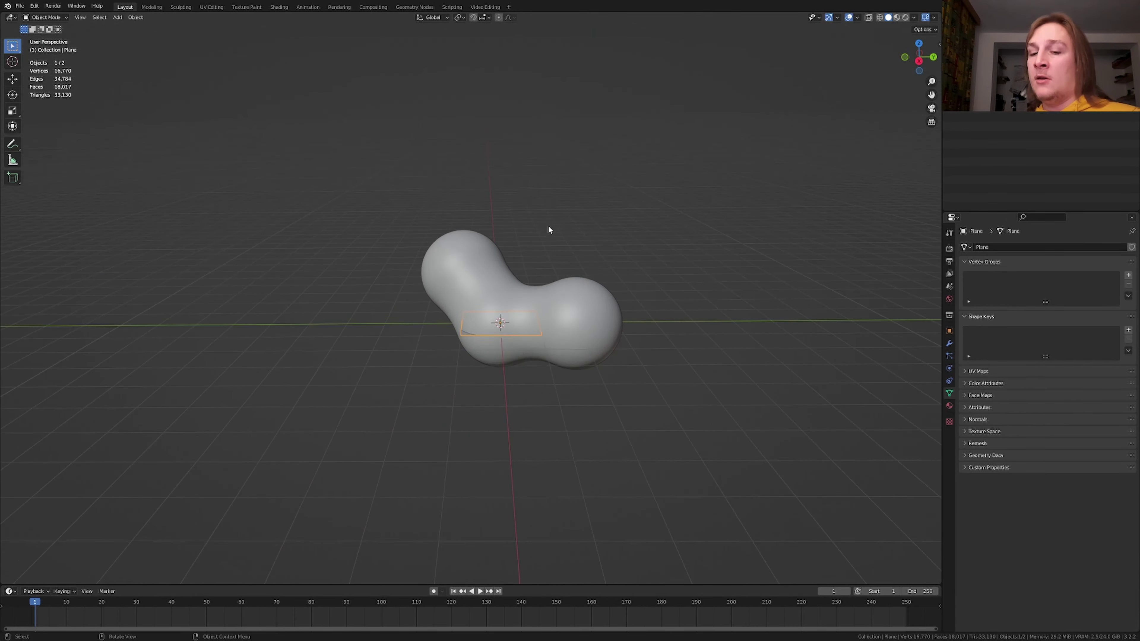
{"action": "key", "text": "g"}
{"action": "key", "text": "z"}
{"action": "left_click", "coordinate": [539, 97]}
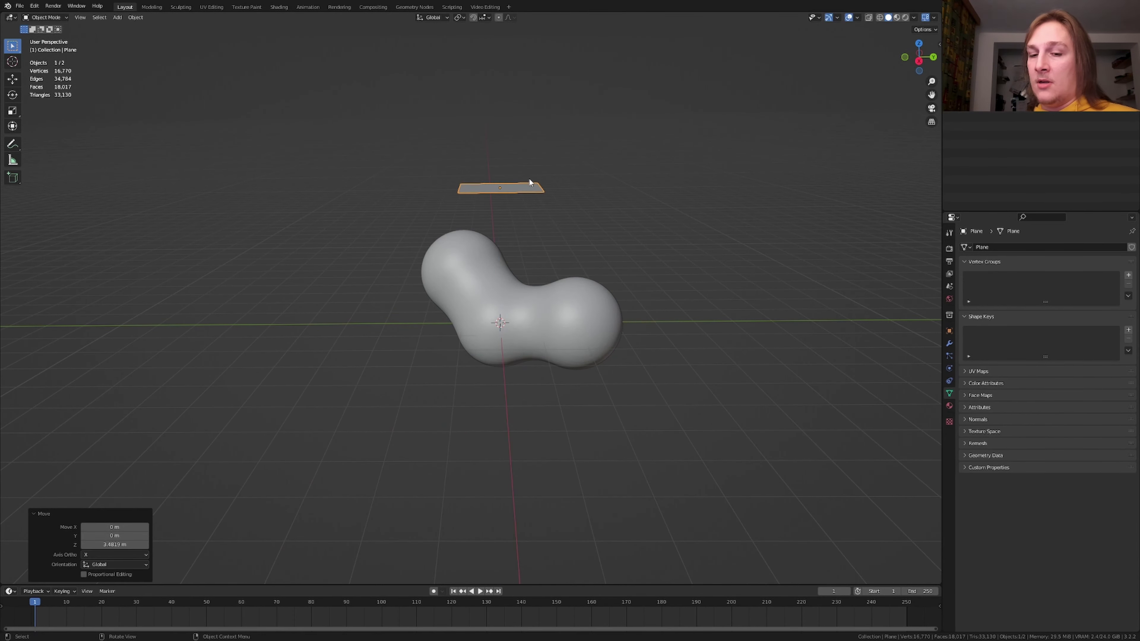
{"action": "key", "text": "s"}
{"action": "left_click", "coordinate": [650, 212]}
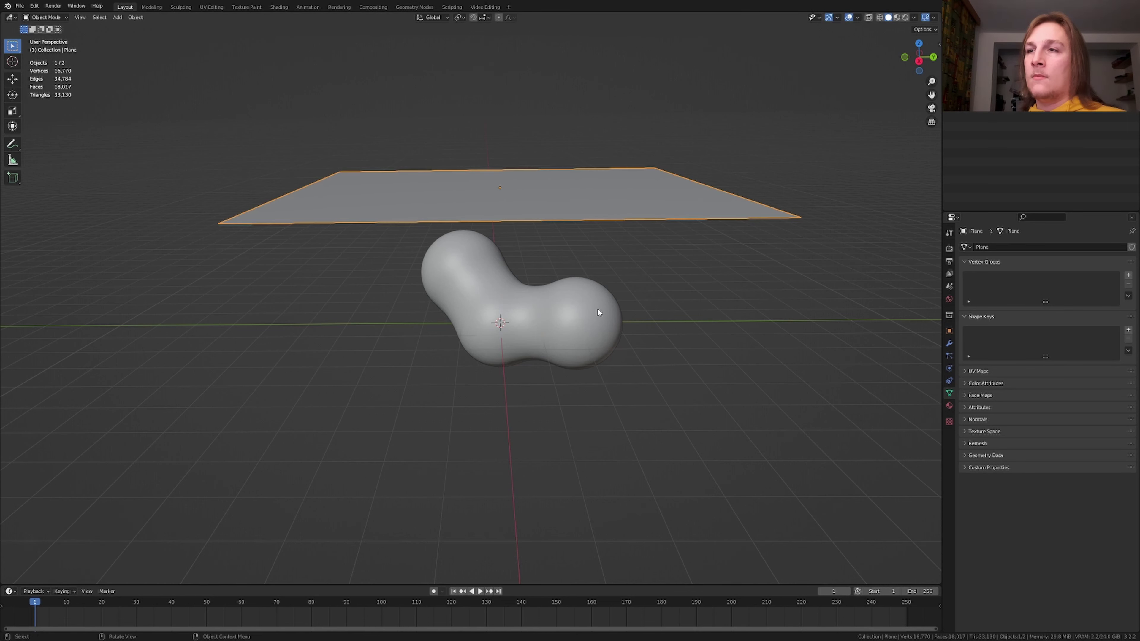
Give the blob mesh Collision physics
{"action": "left_click", "coordinate": [604, 313]}
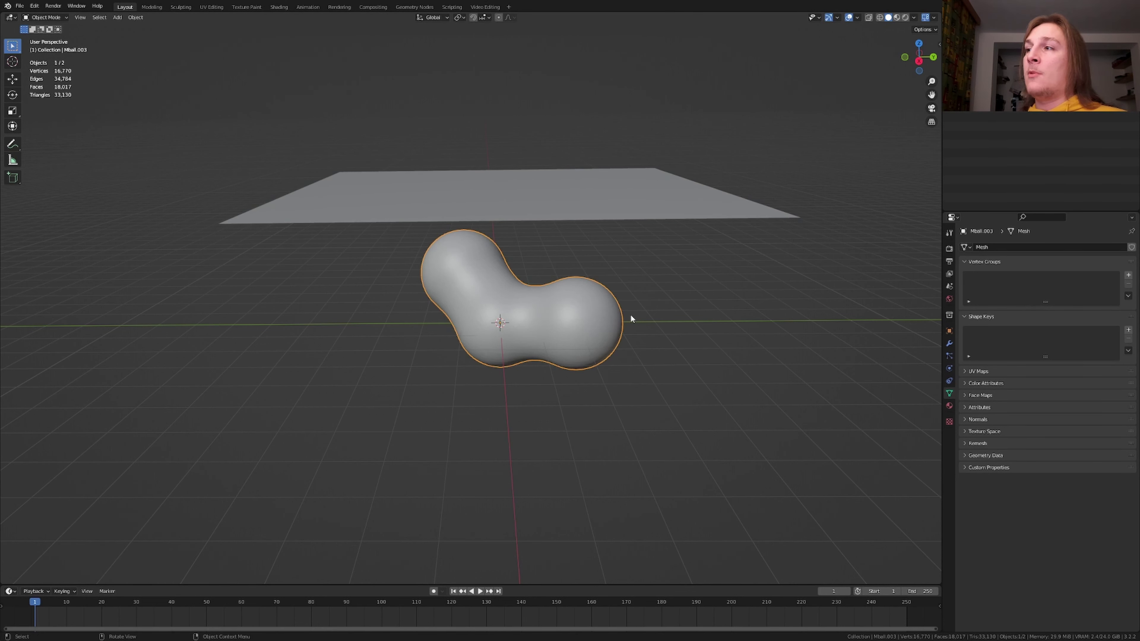
{"action": "left_click", "coordinate": [950, 367]}
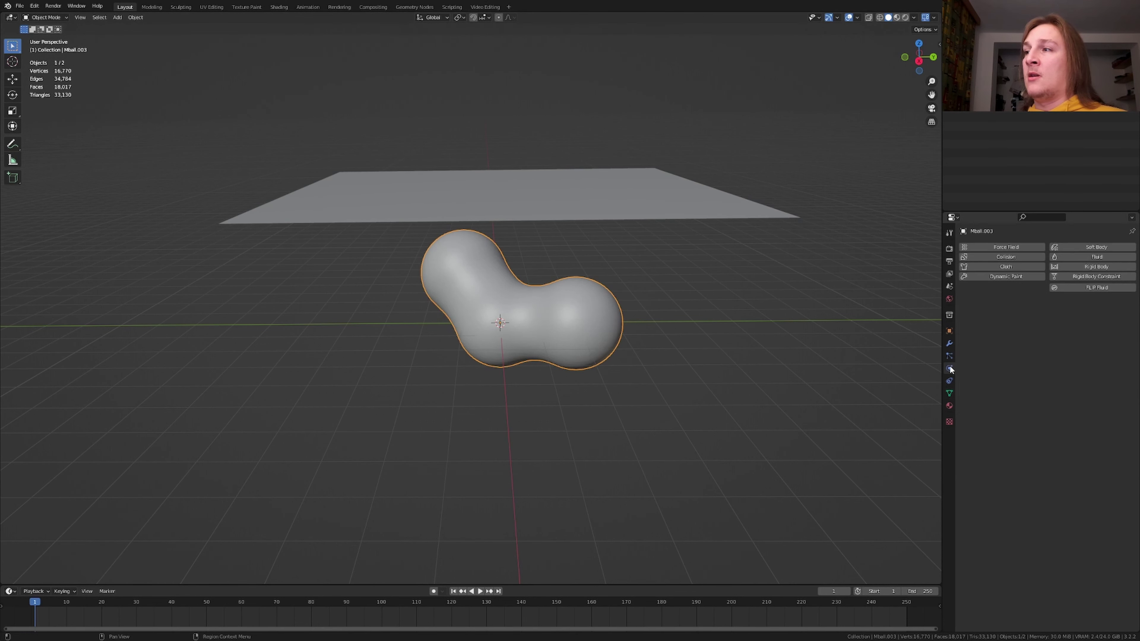
{"action": "left_click", "coordinate": [1023, 260]}
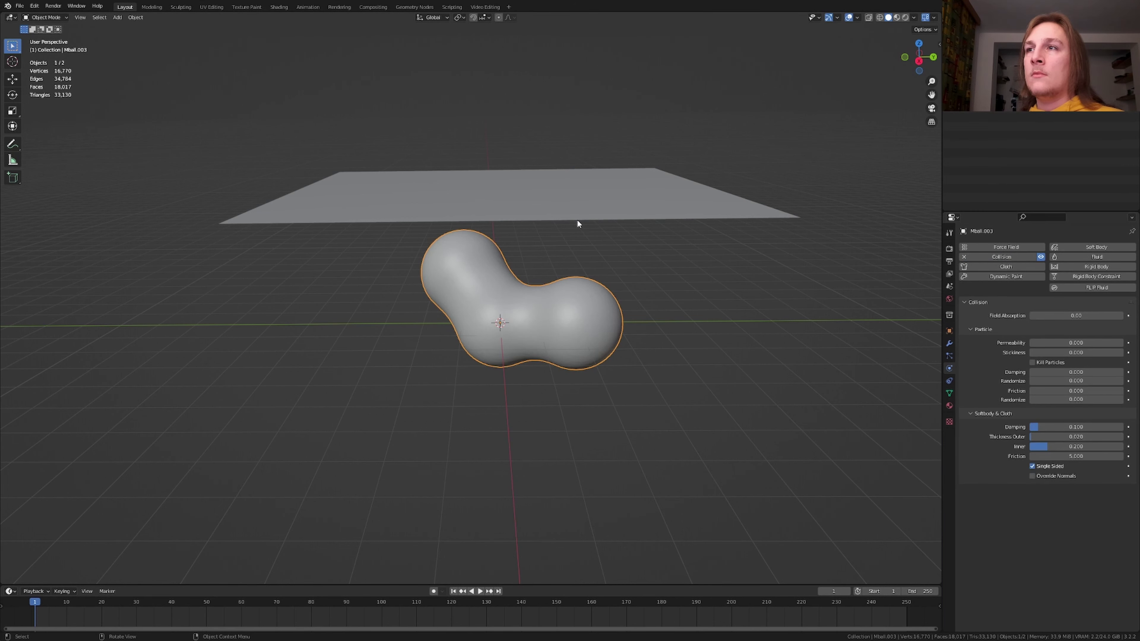
Drape the plane over the blob in the Sculpting workspace using the Gravity Cloth Filter with Use Collisions enabled
{"action": "left_click", "coordinate": [576, 201]}
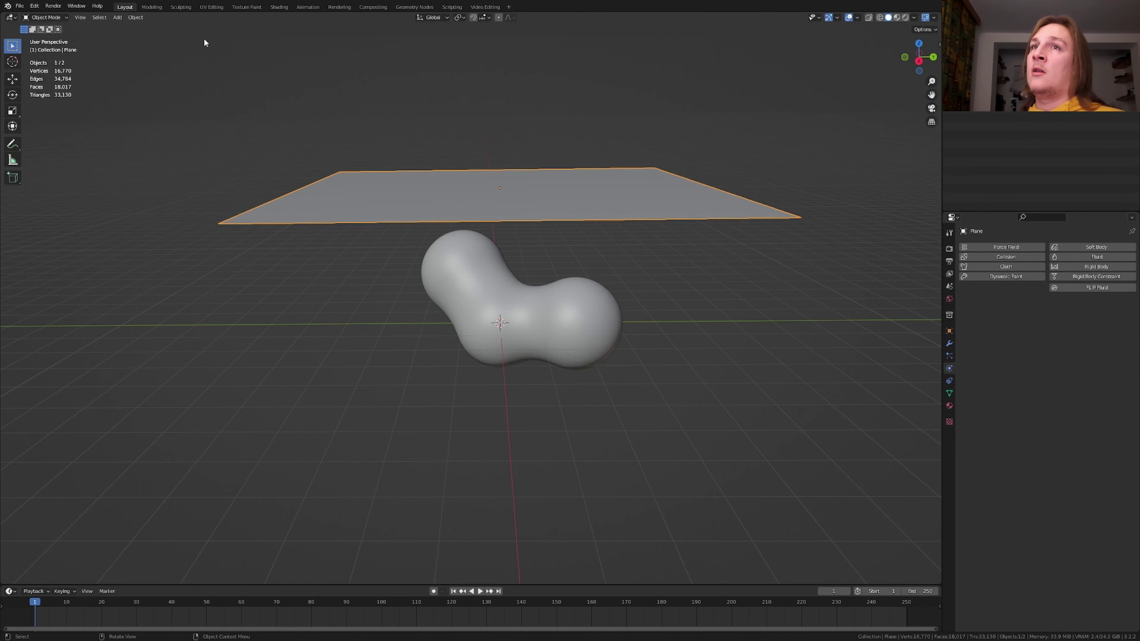
{"action": "left_click", "coordinate": [177, 7]}
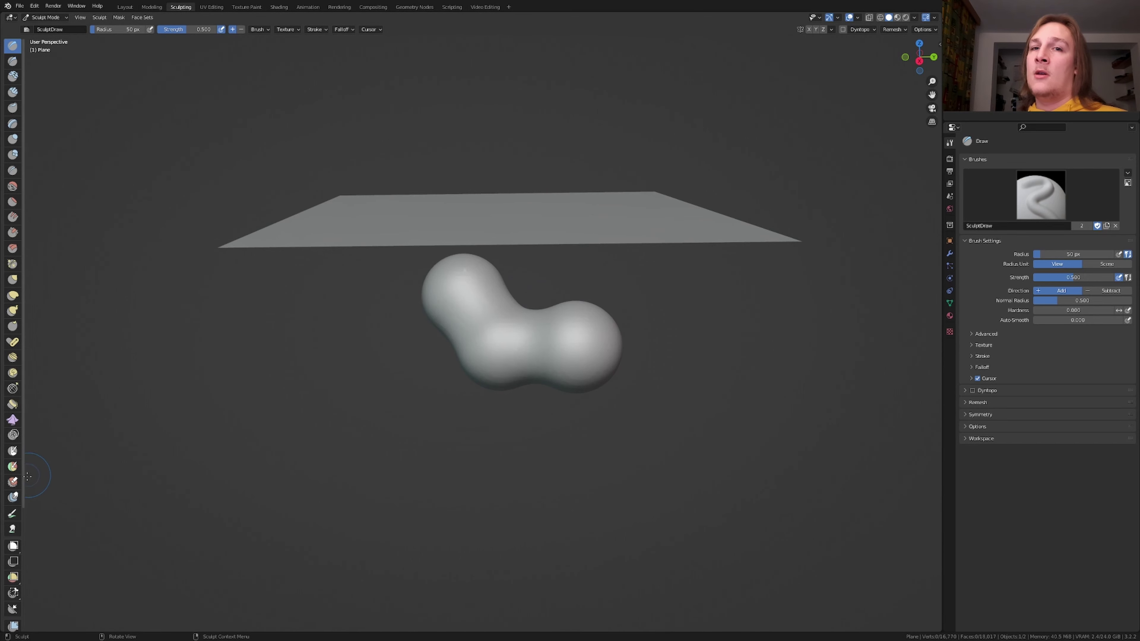
{"action": "scroll", "coordinate": [14, 556], "scroll_direction": "down", "scroll_amount": 4}
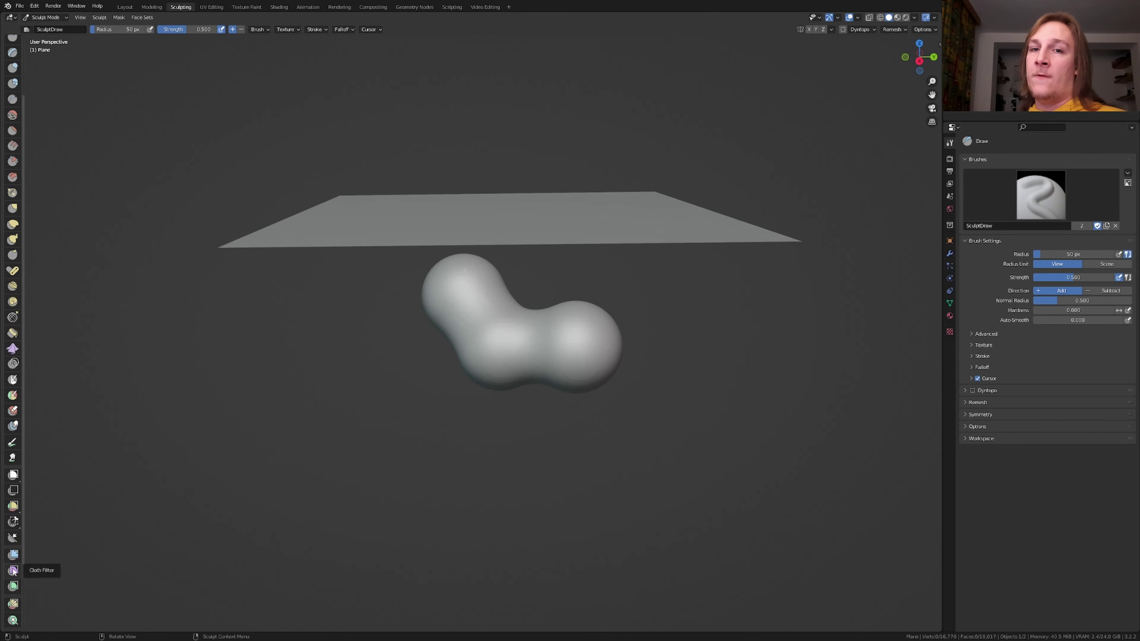
{"action": "left_click", "coordinate": [13, 570]}
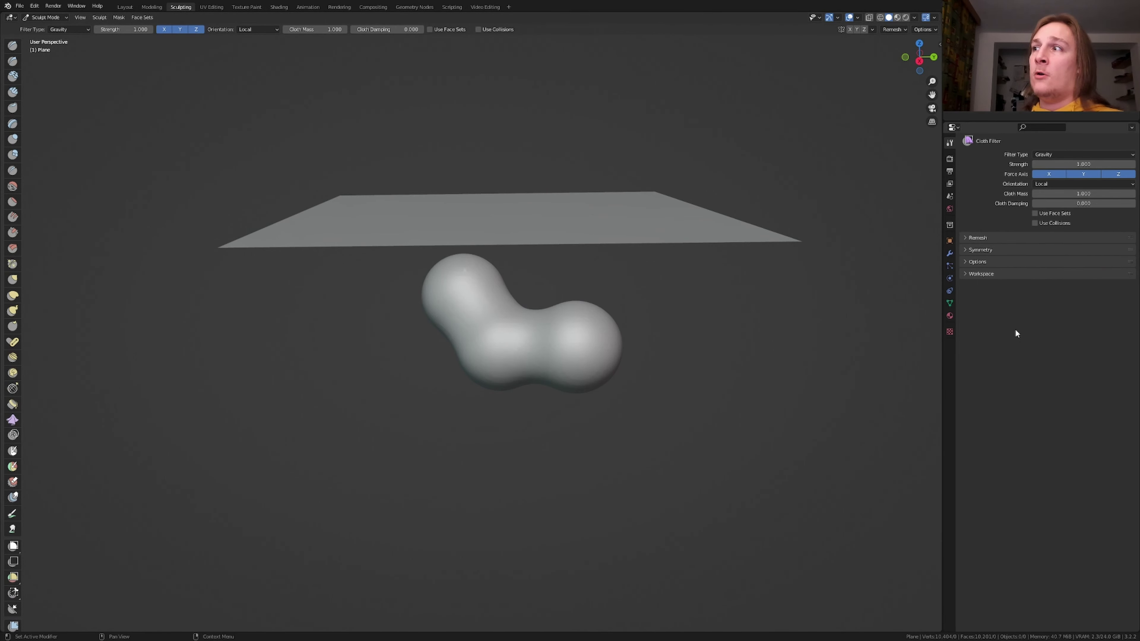
{"action": "left_click", "coordinate": [1035, 224]}
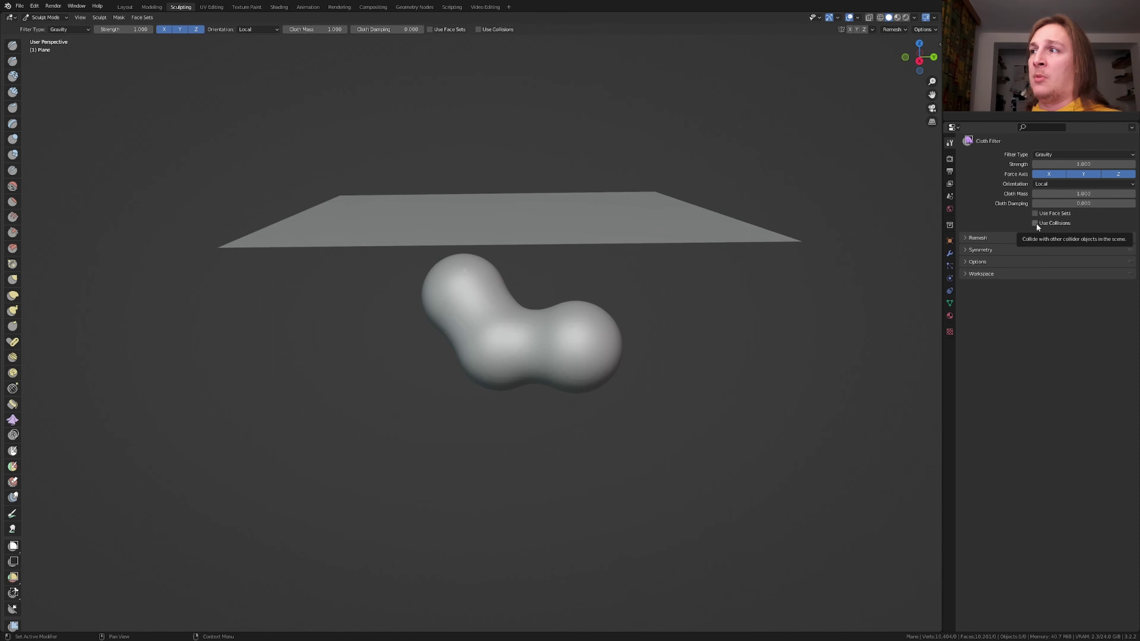
{"action": "left_click_drag", "start_coordinate": [666, 219], "coordinate": [654, 364]}
{"action": "key", "text": "ctrl+z"}
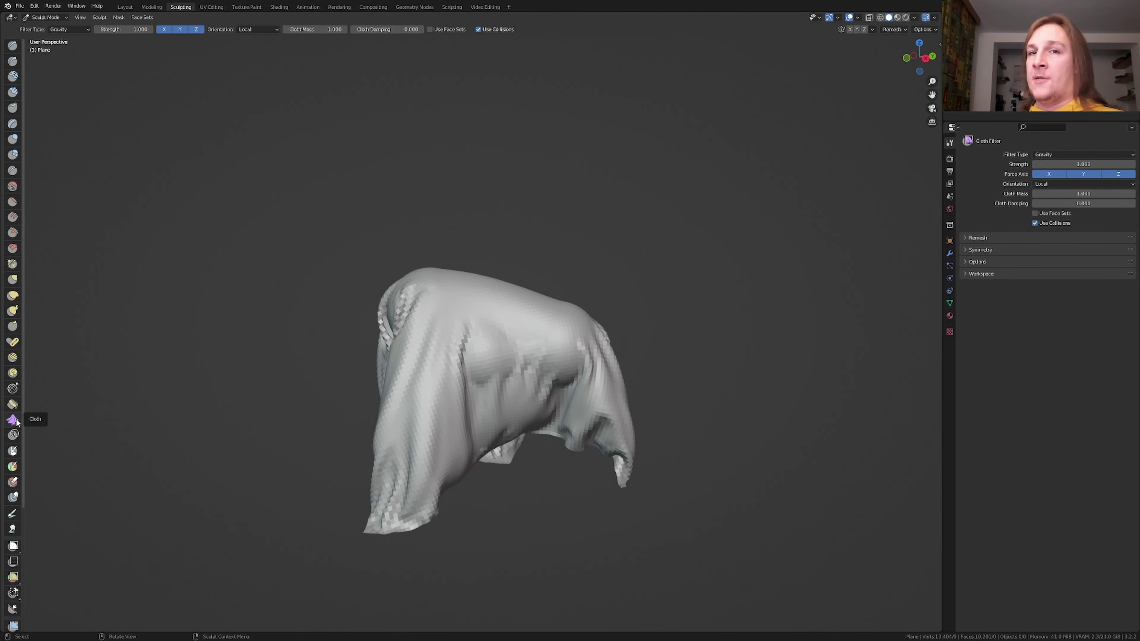
Choose the Cloth sculpting brush, search its settings for "coll" and turn on Enable Collision
{"action": "left_click", "coordinate": [13, 420]}
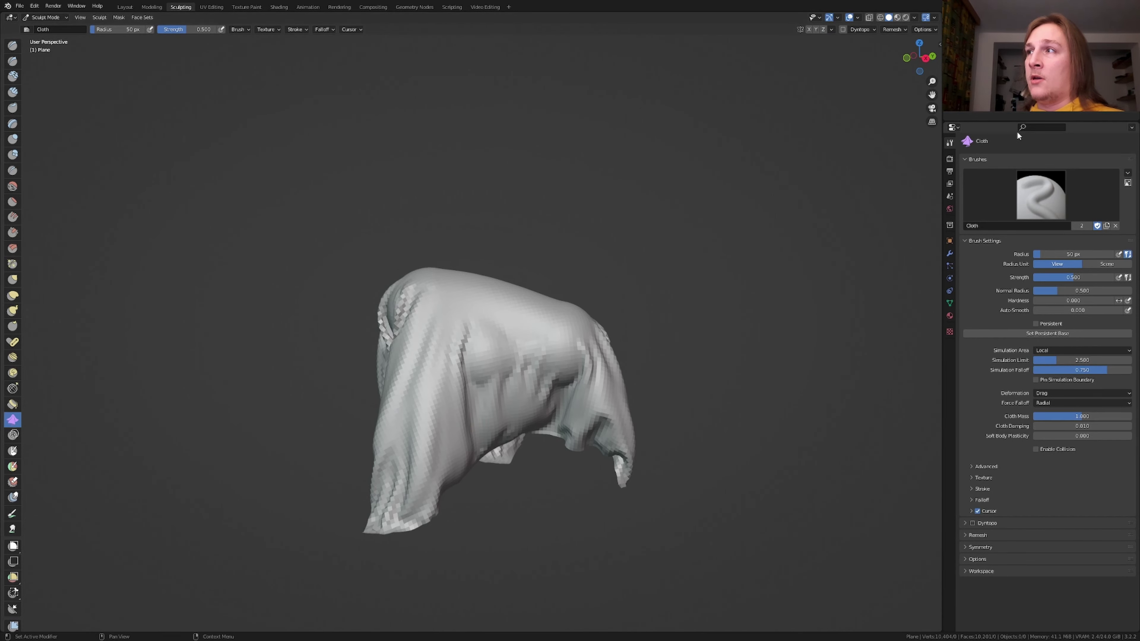
{"action": "left_click", "coordinate": [1060, 127]}
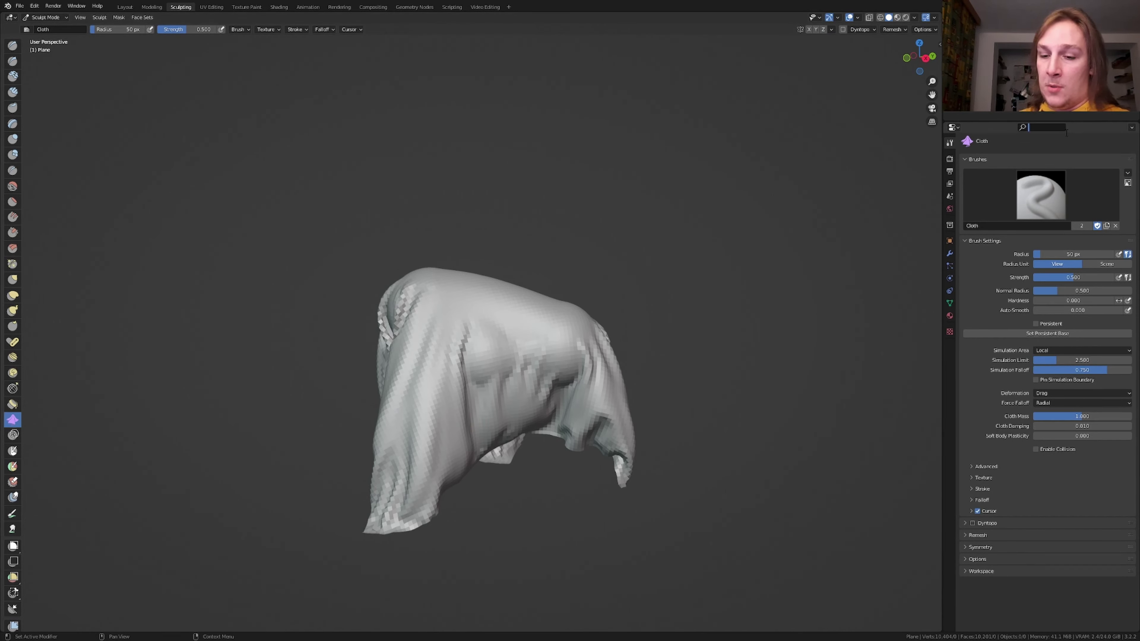
{"action": "type", "text": "col"}
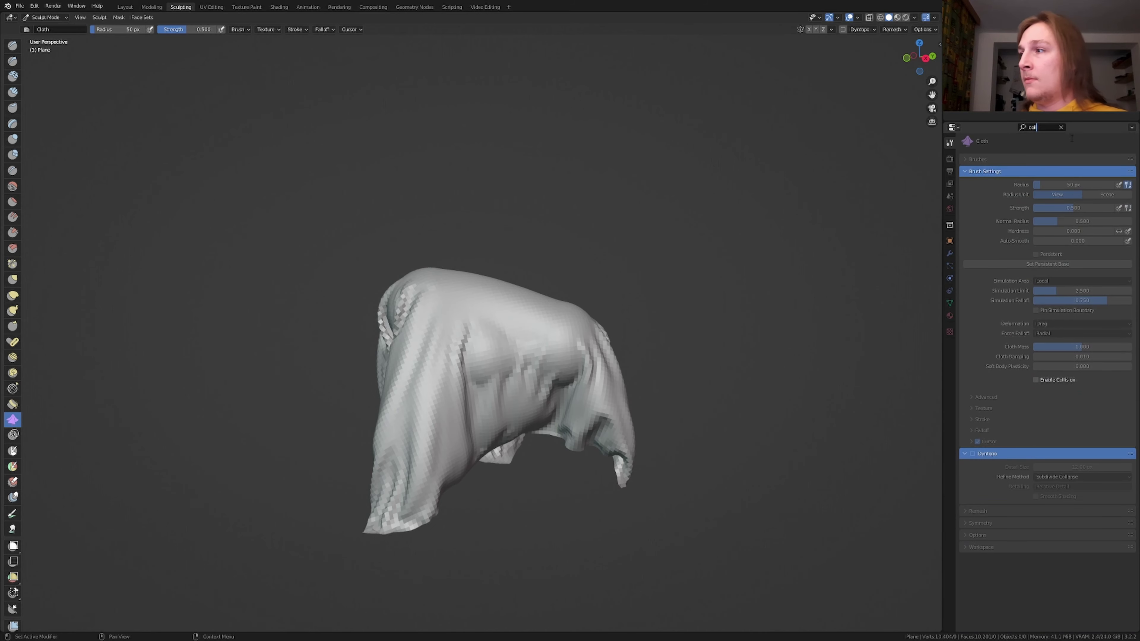
{"action": "type", "text": "l"}
{"action": "key", "text": "Return"}
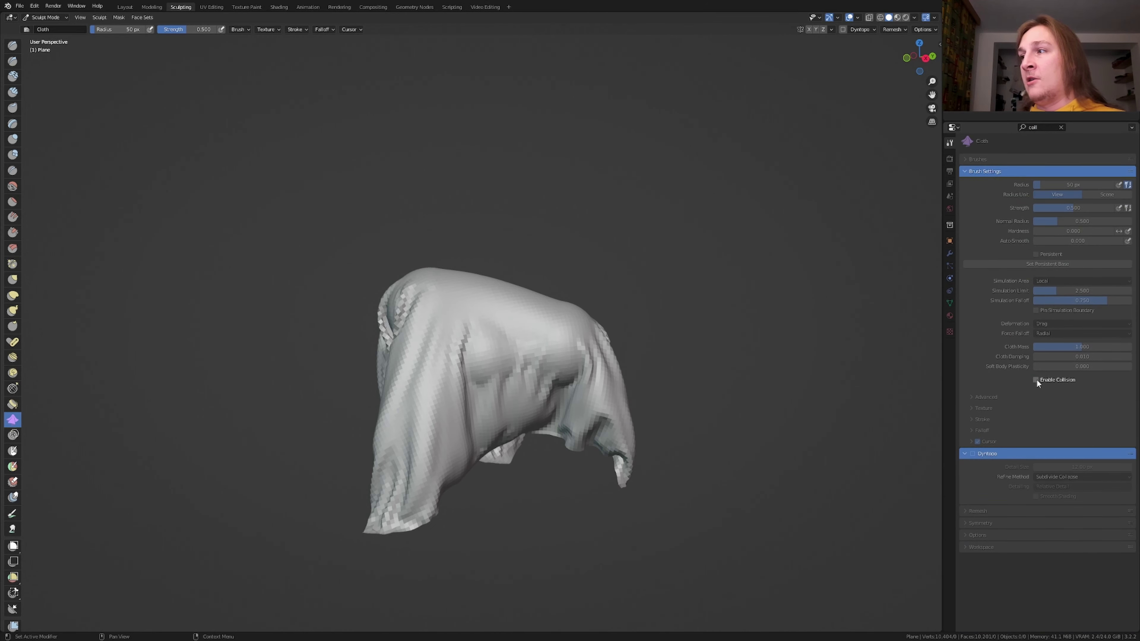
{"action": "left_click", "coordinate": [1037, 380]}
Enlarge the Cloth brush radius to about 289 px and pull folds into the side of the draped cloth
{"action": "scroll", "coordinate": [438, 294], "scroll_direction": "up", "scroll_amount": 5}
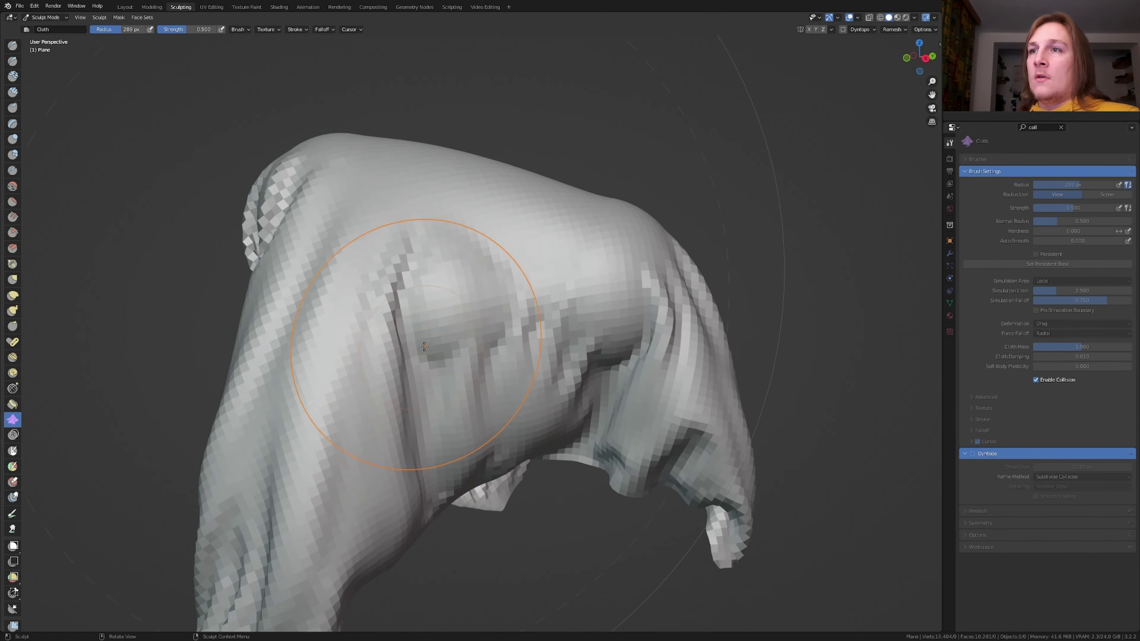
{"action": "mouse_move", "coordinate": [437, 294]}
{"action": "left_mouse_down"}
{"action": "mouse_move", "coordinate": [423, 336]}
{"action": "mouse_move", "coordinate": [454, 337]}
{"action": "left_mouse_up"}
{"action": "middle_click_drag", "start_coordinate": [763, 320], "coordinate": [523, 326]}
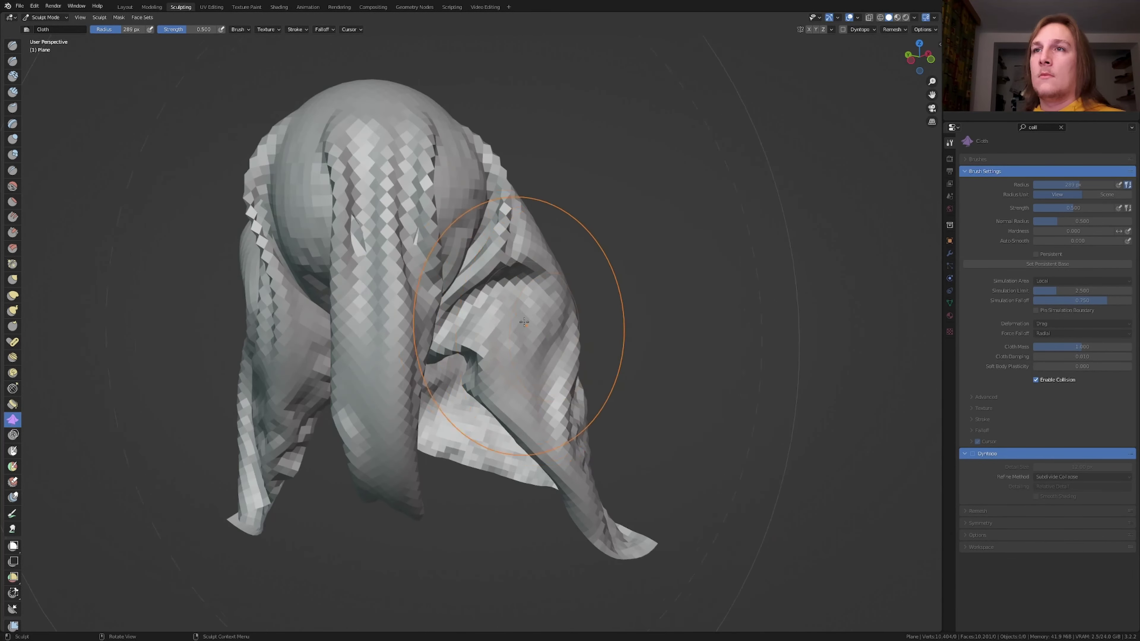
{"action": "middle_click_drag", "start_coordinate": [332, 181], "coordinate": [311, 165]}
{"action": "scroll", "coordinate": [280, 101], "scroll_direction": "up", "scroll_amount": 6}
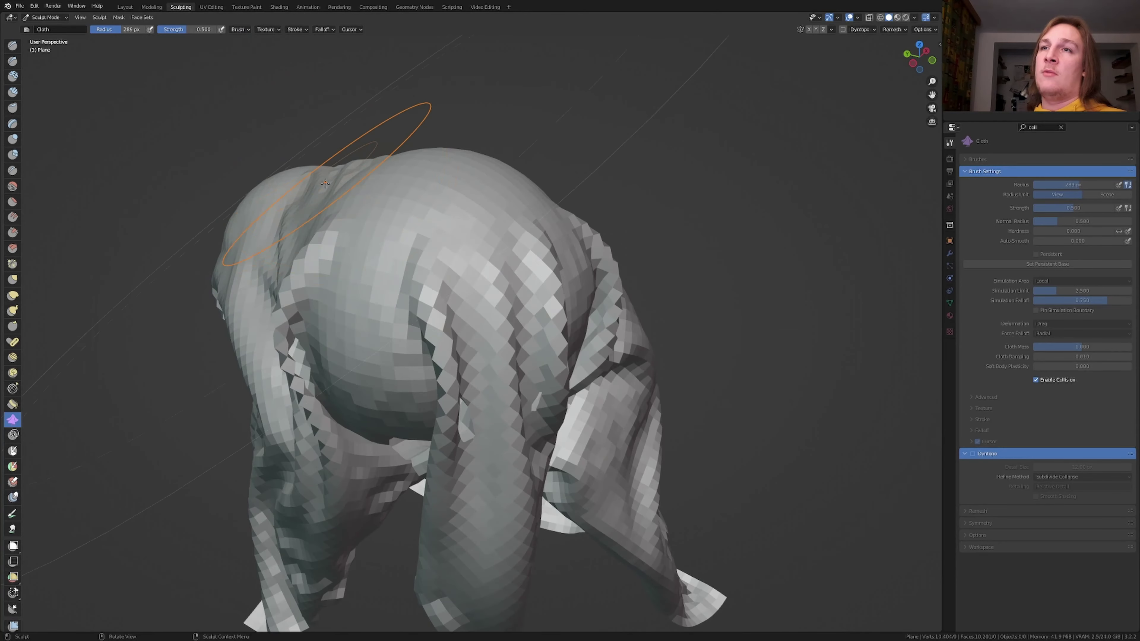
{"action": "key", "text": "g"}
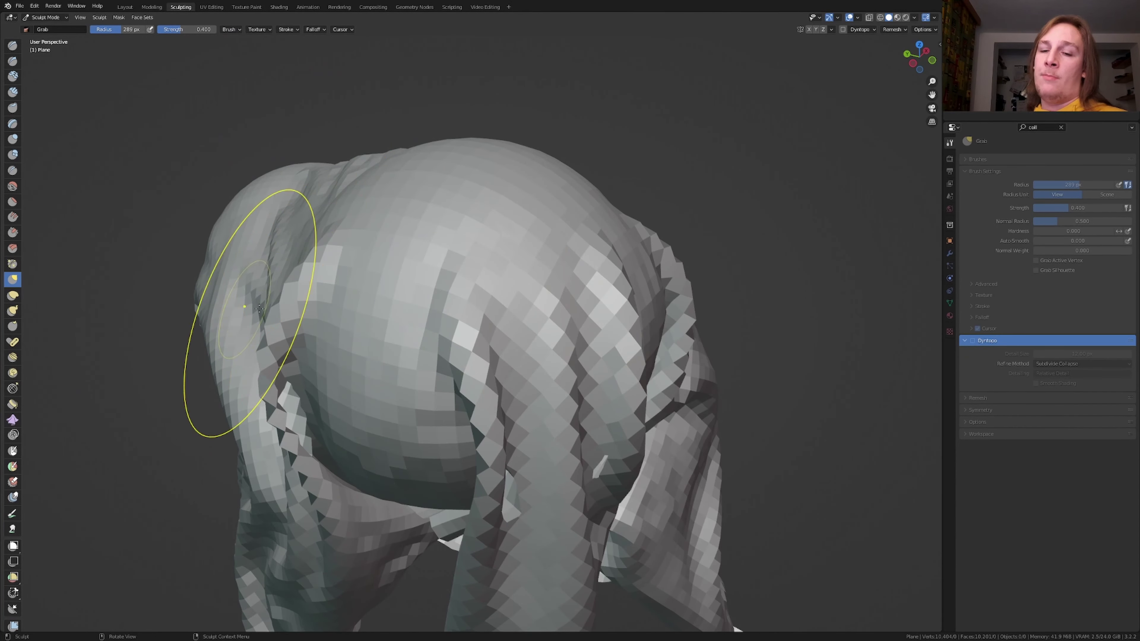
{"action": "left_click_drag", "start_coordinate": [379, 273], "coordinate": [278, 235]}
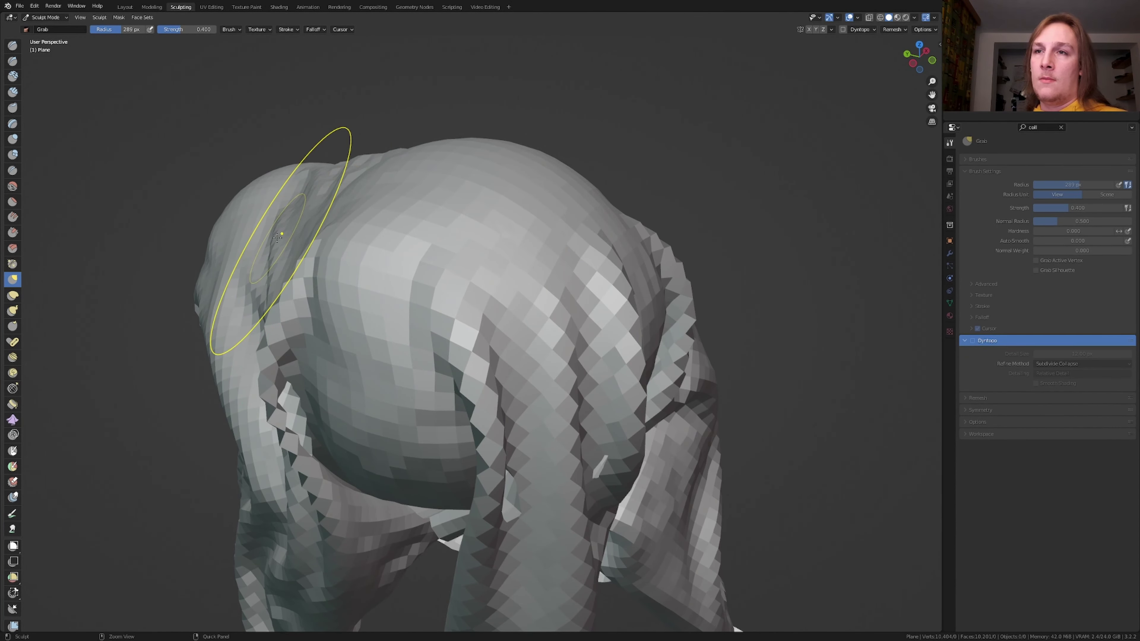
{"action": "key", "text": "ctrl+z"}
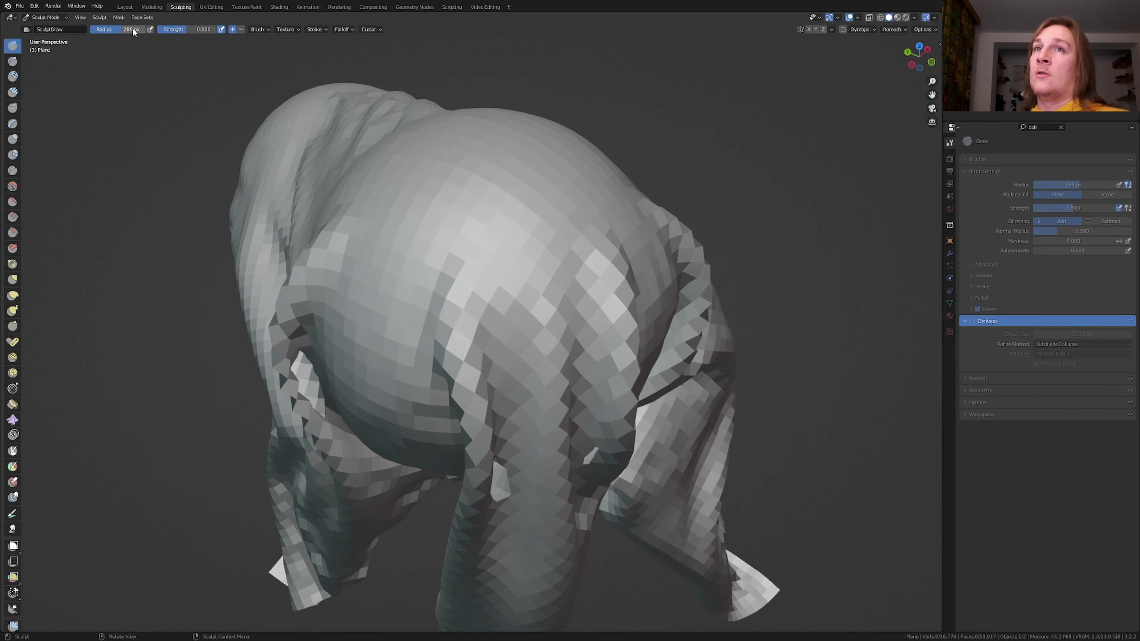
Return to the Layout workspace, add a level 3 subdivision to the draped cloth and shade it smooth
{"action": "left_click", "coordinate": [125, 7]}
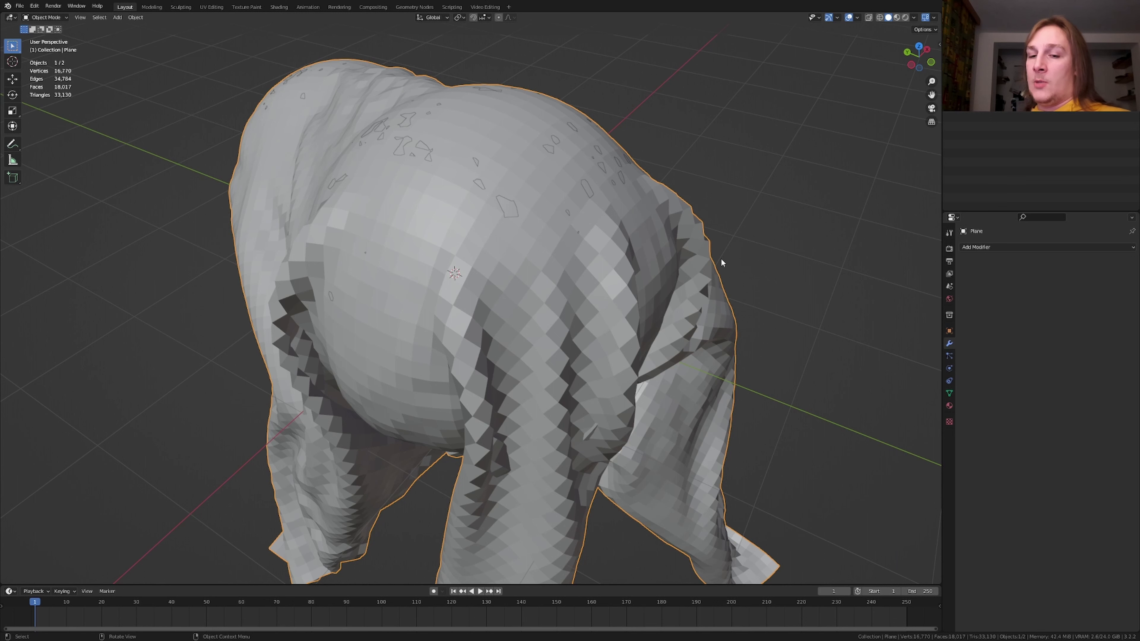
{"action": "key", "text": "ctrl+3"}
{"action": "right_click", "coordinate": [660, 271]}
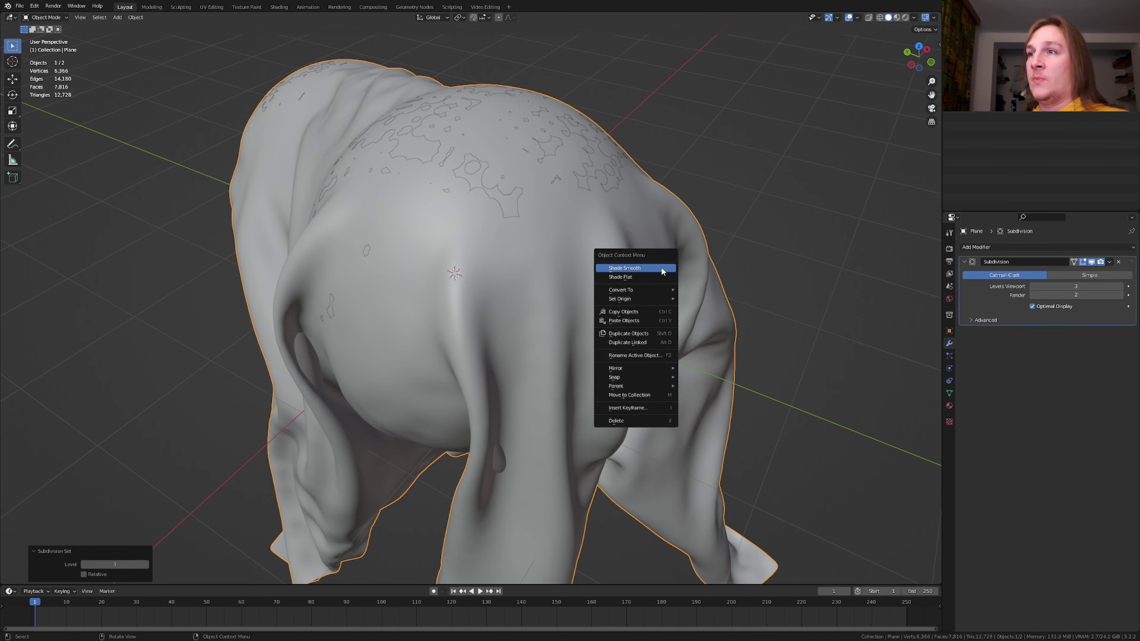
{"action": "left_click", "coordinate": [660, 265]}
Add a Solidify modifier to the draped cloth with a thickness of -0.01 m
{"action": "left_click", "coordinate": [1018, 248]}
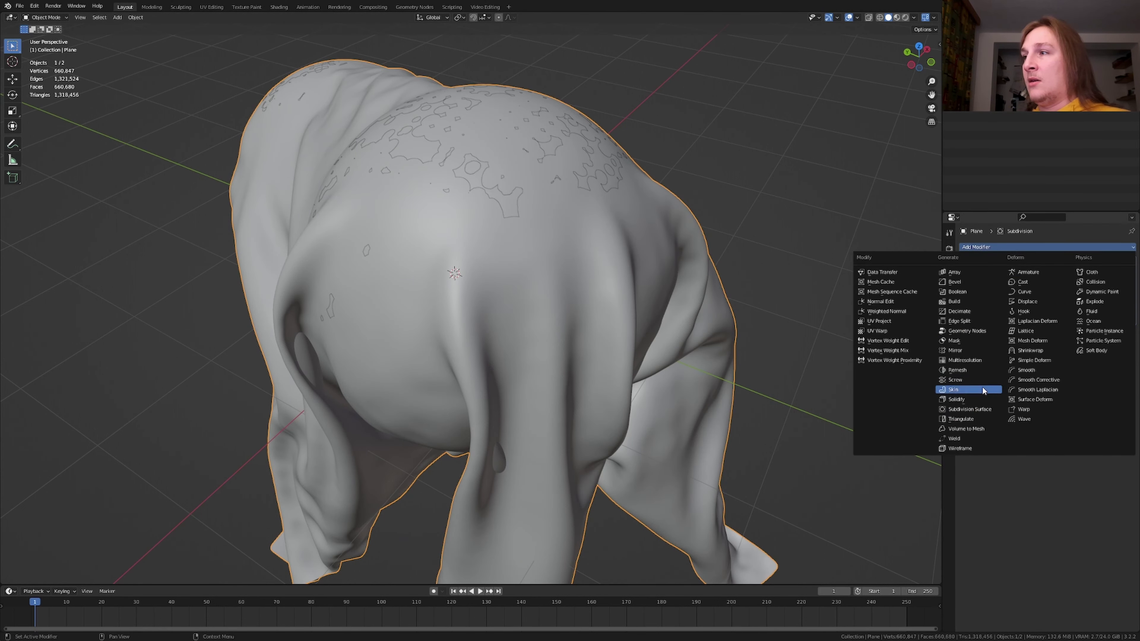
{"action": "left_click", "coordinate": [982, 399]}
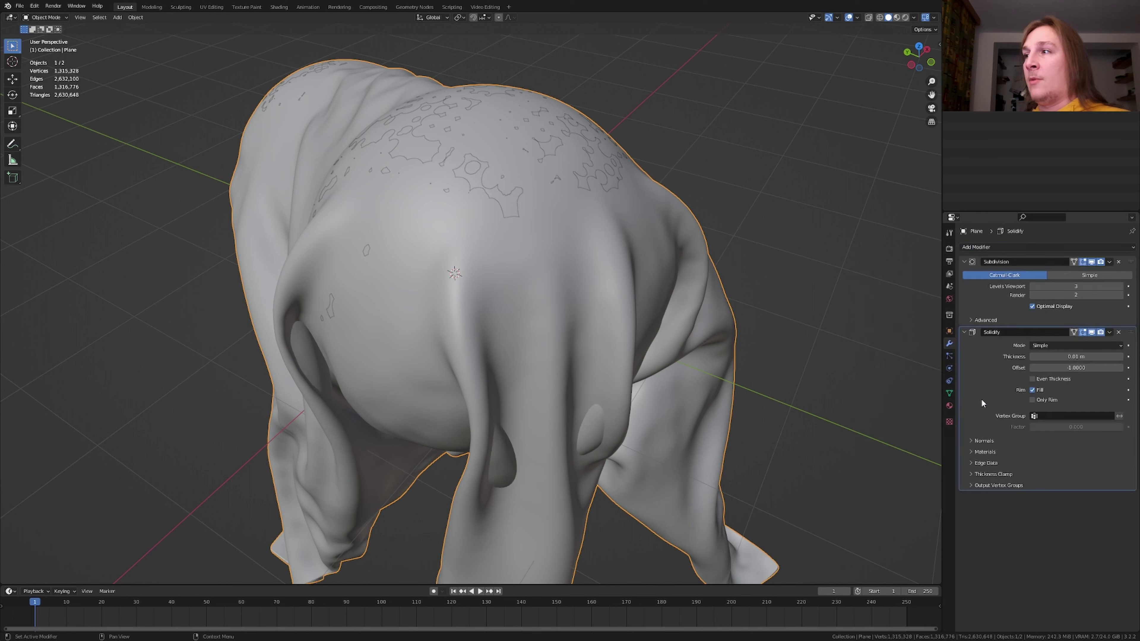
{"action": "left_click", "coordinate": [1083, 357]}
{"action": "key", "text": "BackSpace"}
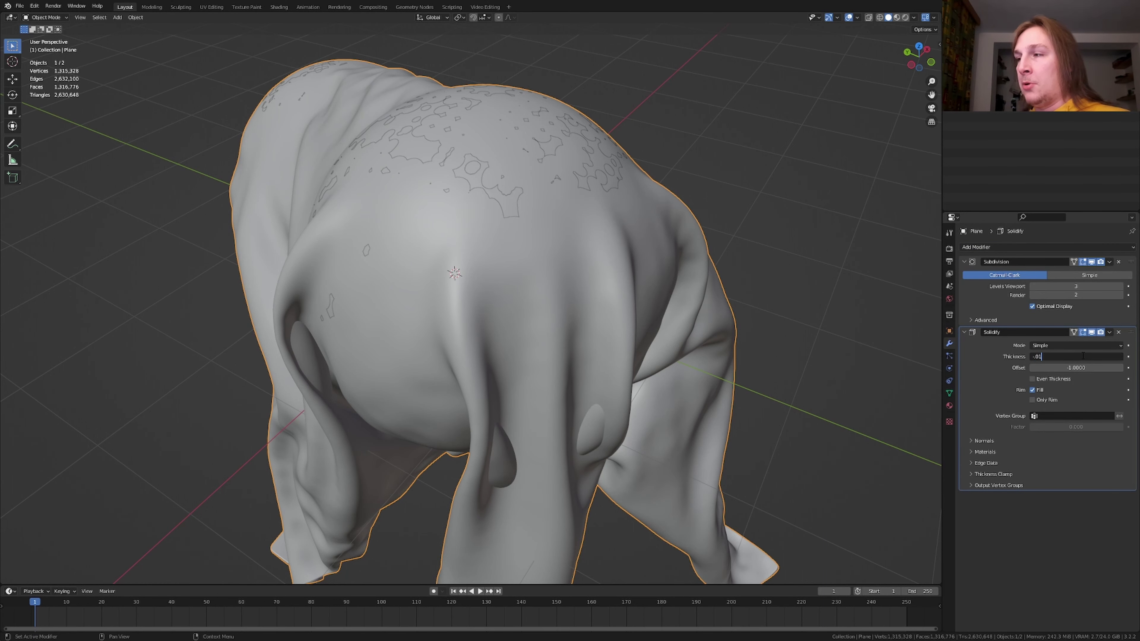
{"action": "type", "text": "-.01"}
{"action": "key", "text": "Return"}
Save the project as Cloth_Sculpt1
{"action": "key", "text": "ctrl+s"}
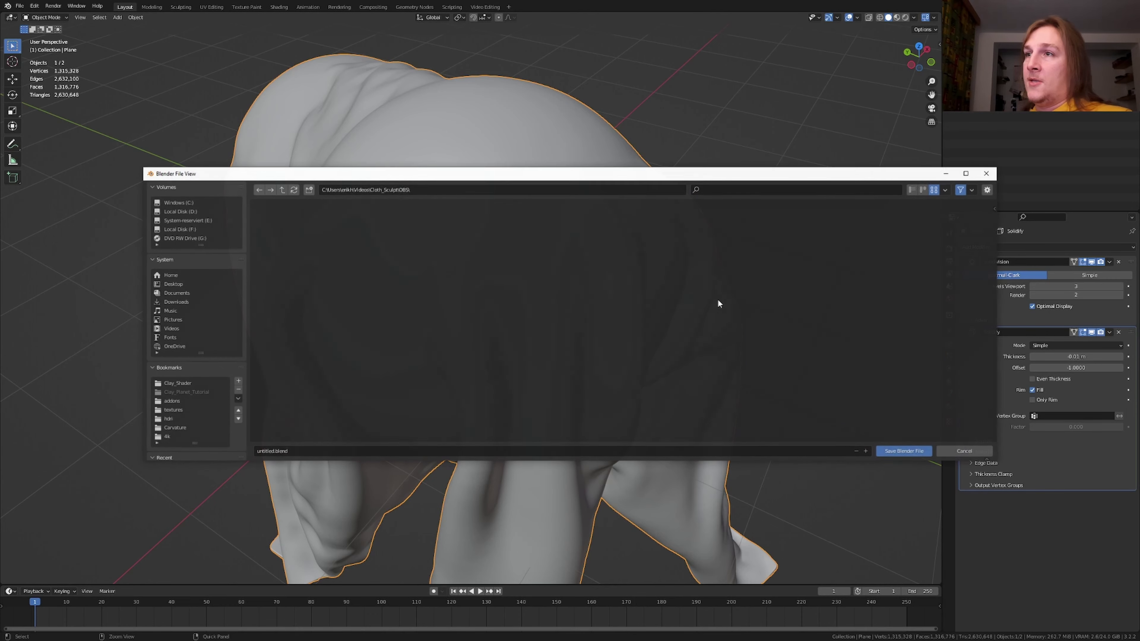
{"action": "type", "text": "Cloth_Sculpt1"}
{"action": "key", "text": "Return"}
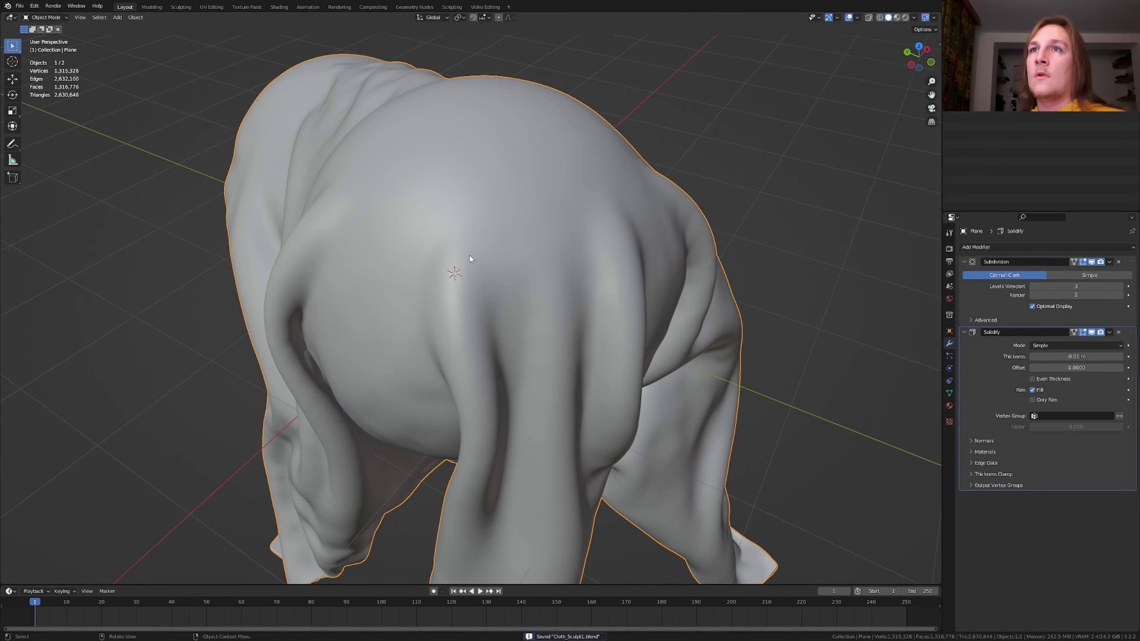
In the Shading workspace, create a new material for the cloth and display the viewport in Rendered shading
{"action": "left_click", "coordinate": [278, 7]}
{"action": "left_click", "coordinate": [486, 368]}
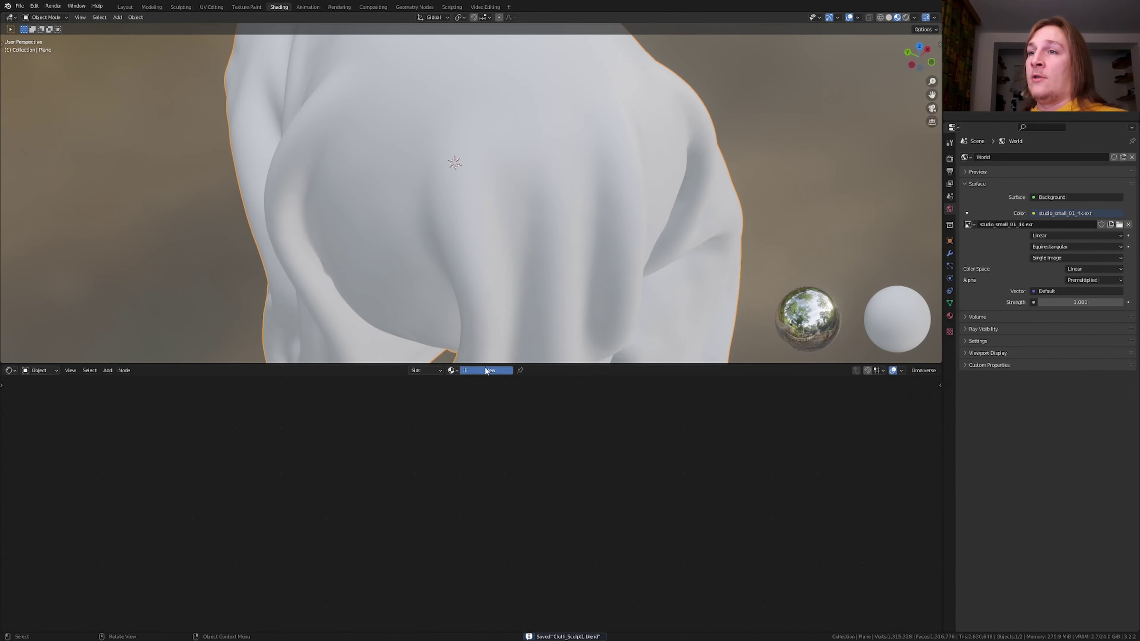
{"action": "left_click", "coordinate": [906, 18]}
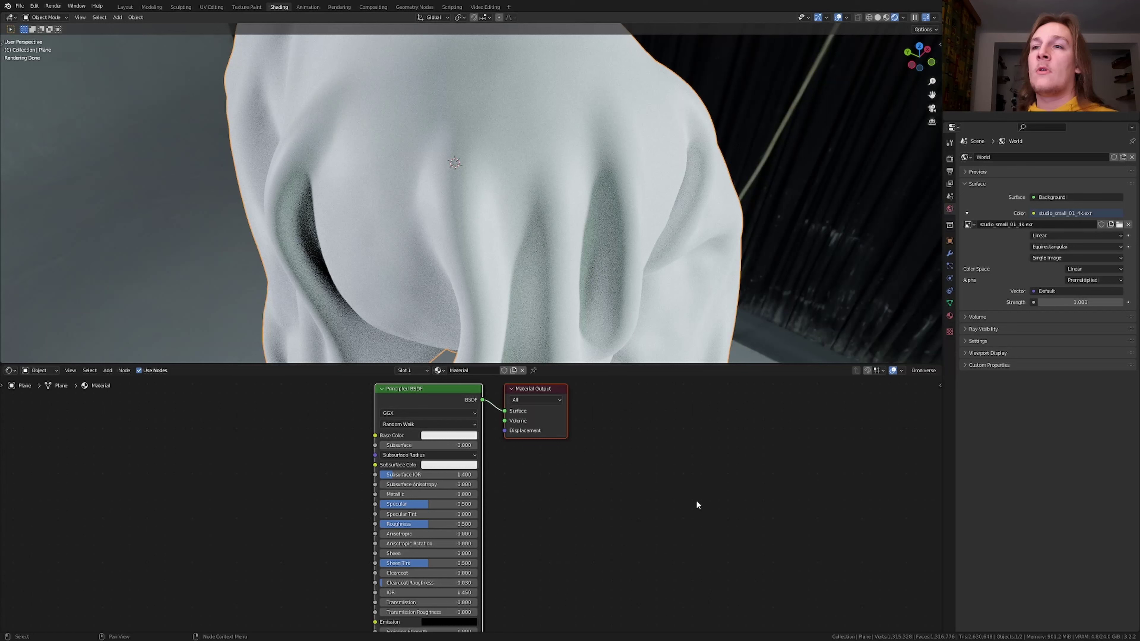
Run Principled Texture Setup on the Principled BSDF node with all the Fabric055 files from New folder
{"action": "left_click", "coordinate": [421, 399]}
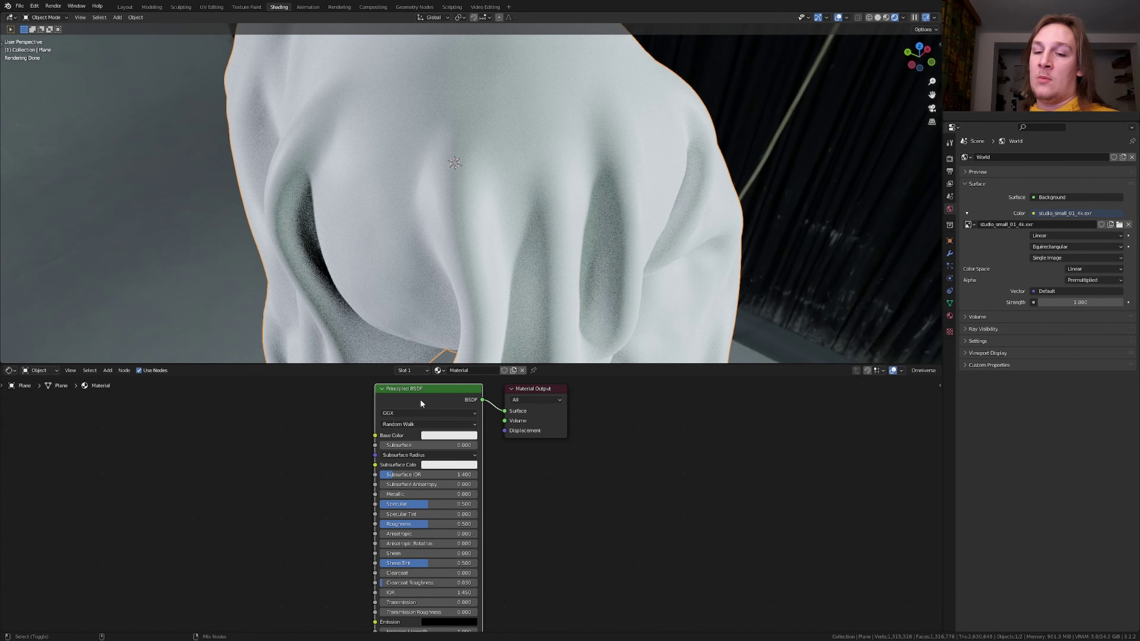
{"action": "key", "text": "ctrl+shift+t"}
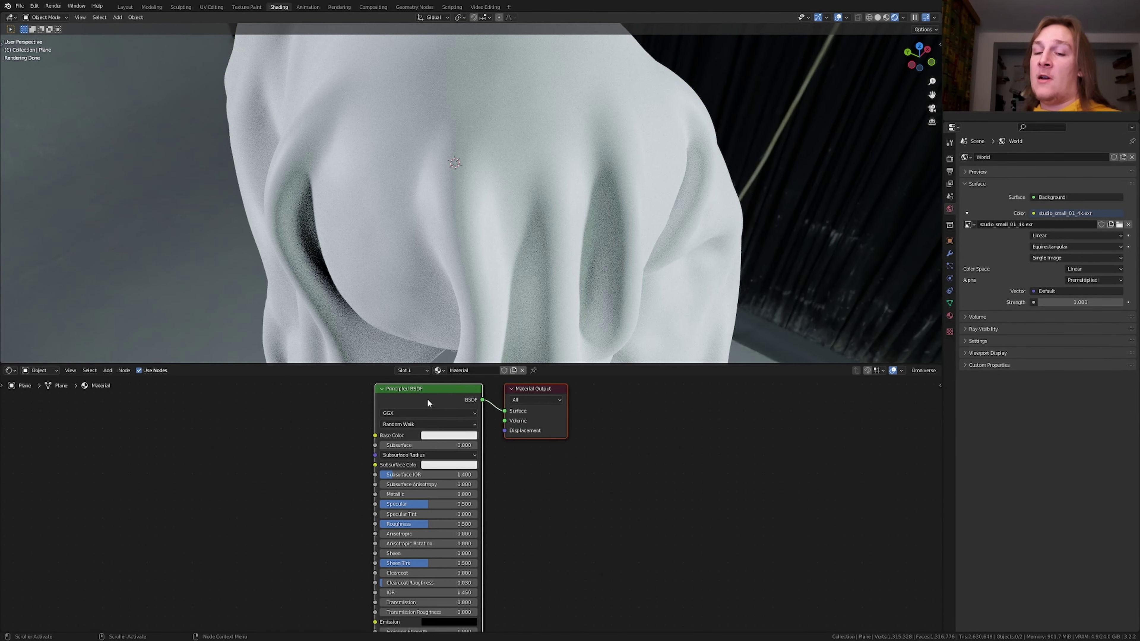
{"action": "left_click", "coordinate": [428, 400]}
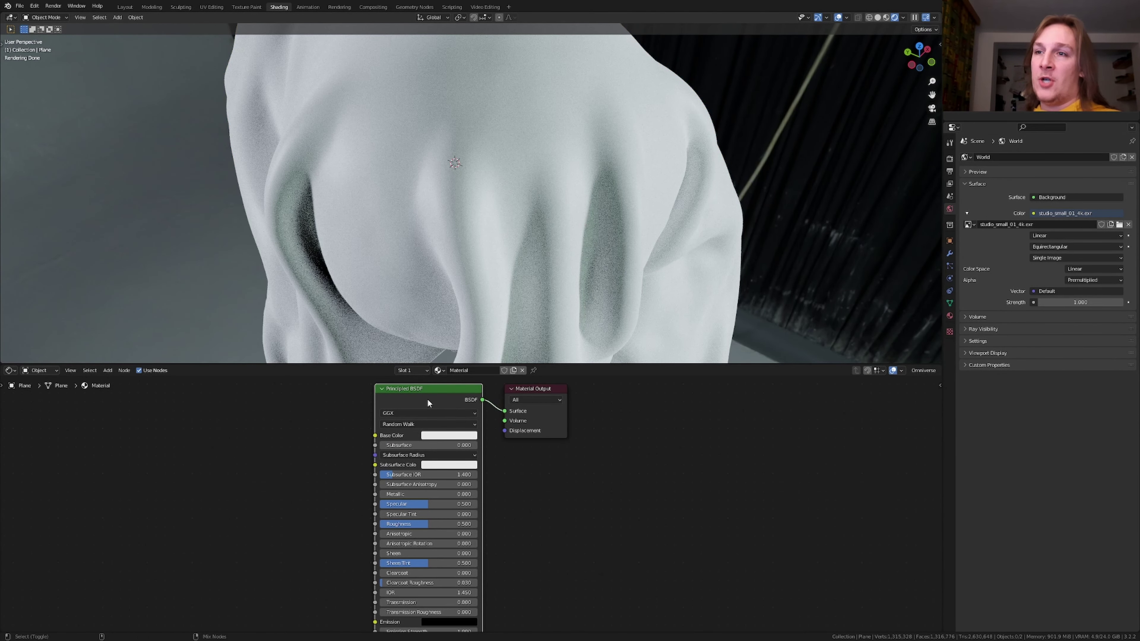
{"action": "key", "text": "ctrl+shift+t"}
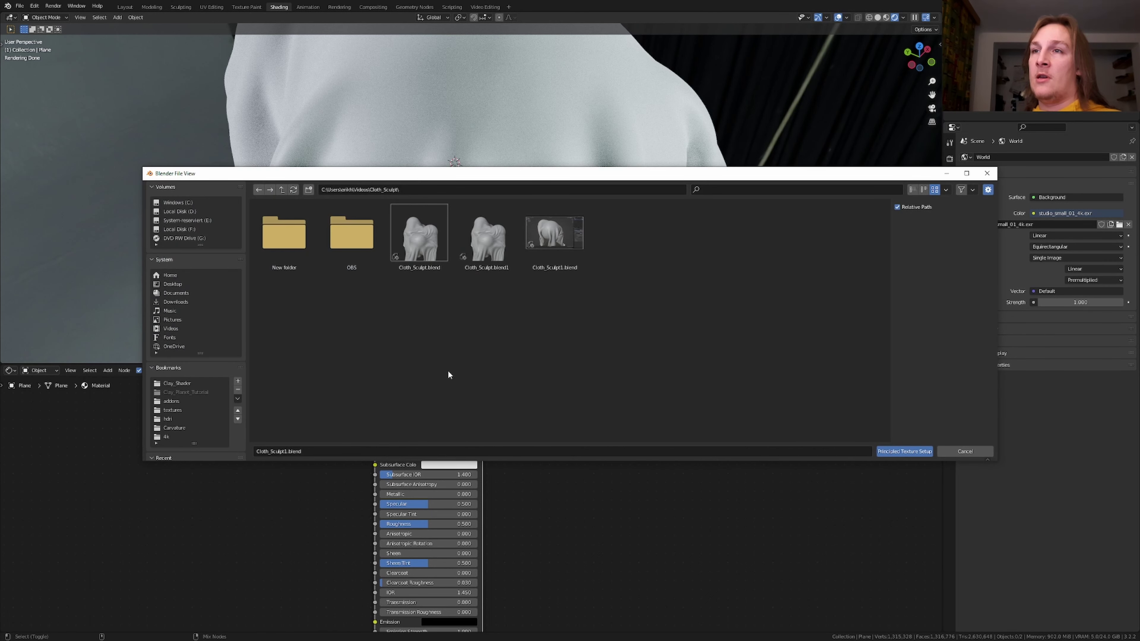
{"action": "double_click", "coordinate": [297, 240]}
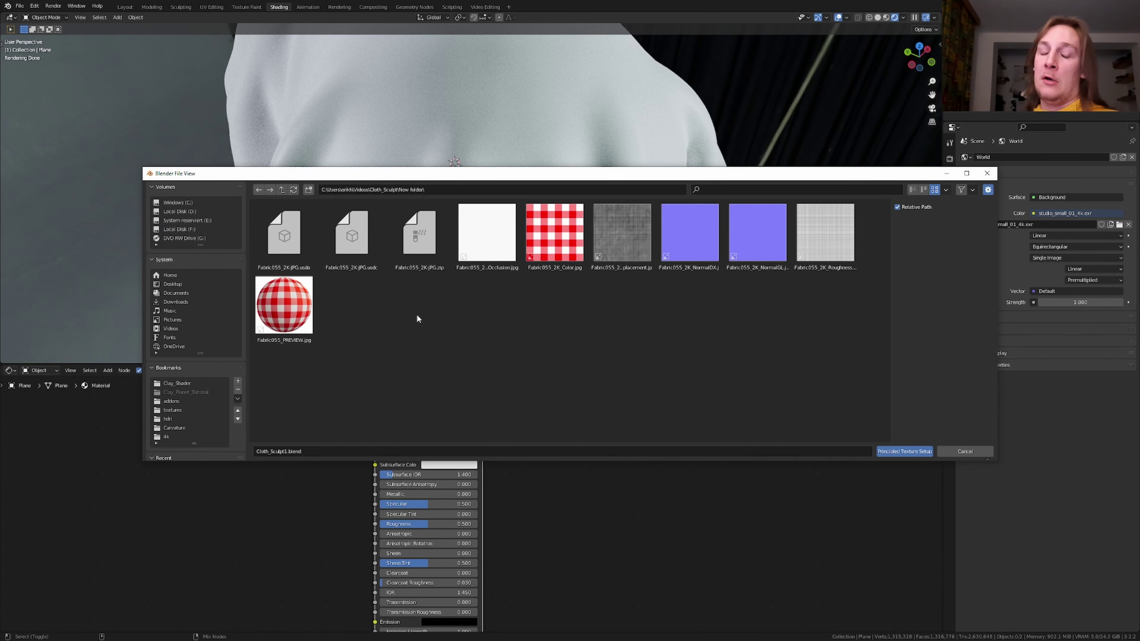
{"action": "key", "text": "a"}
{"action": "key", "text": "Return"}
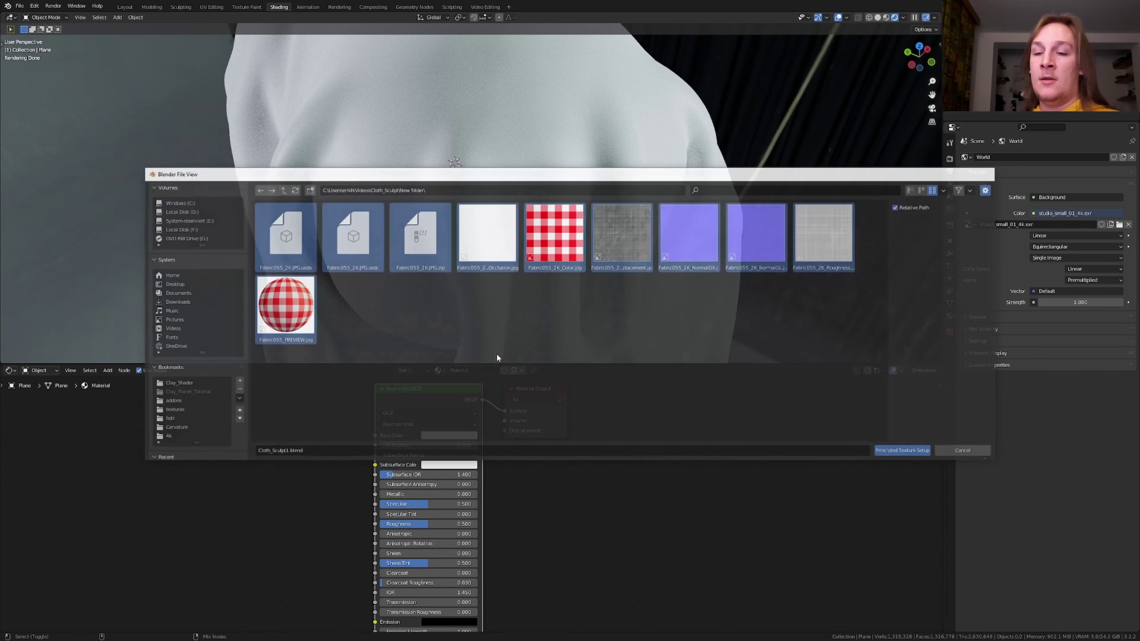
Look at the Film section of the render settings and return to the Layout workspace
{"action": "left_click", "coordinate": [950, 160]}
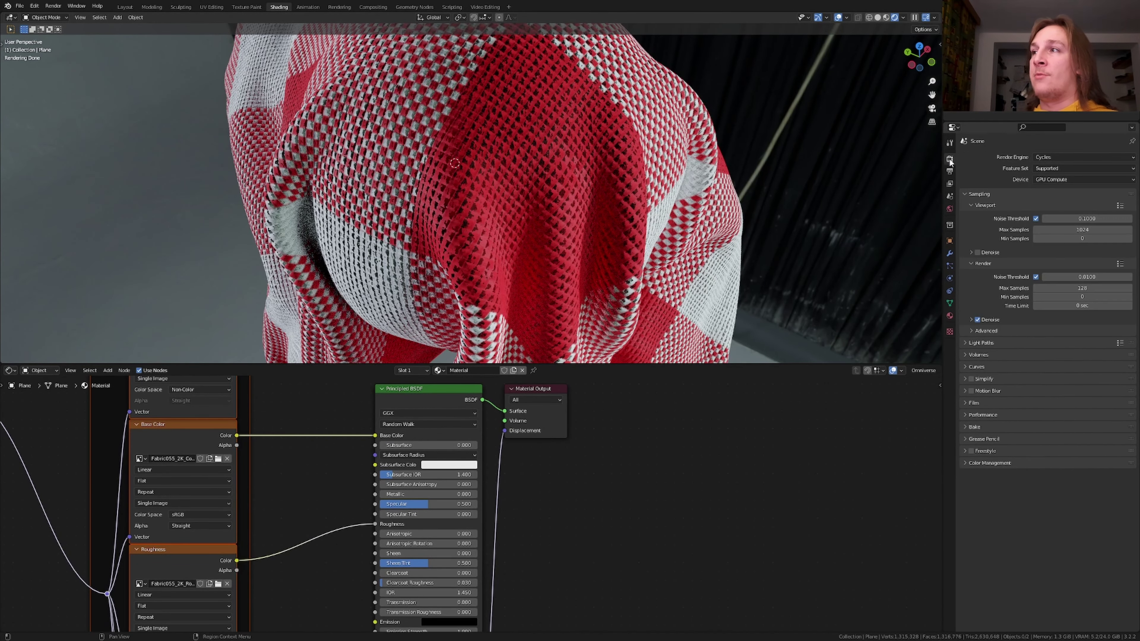
{"action": "left_click", "coordinate": [972, 404]}
{"action": "left_click", "coordinate": [125, 6]}
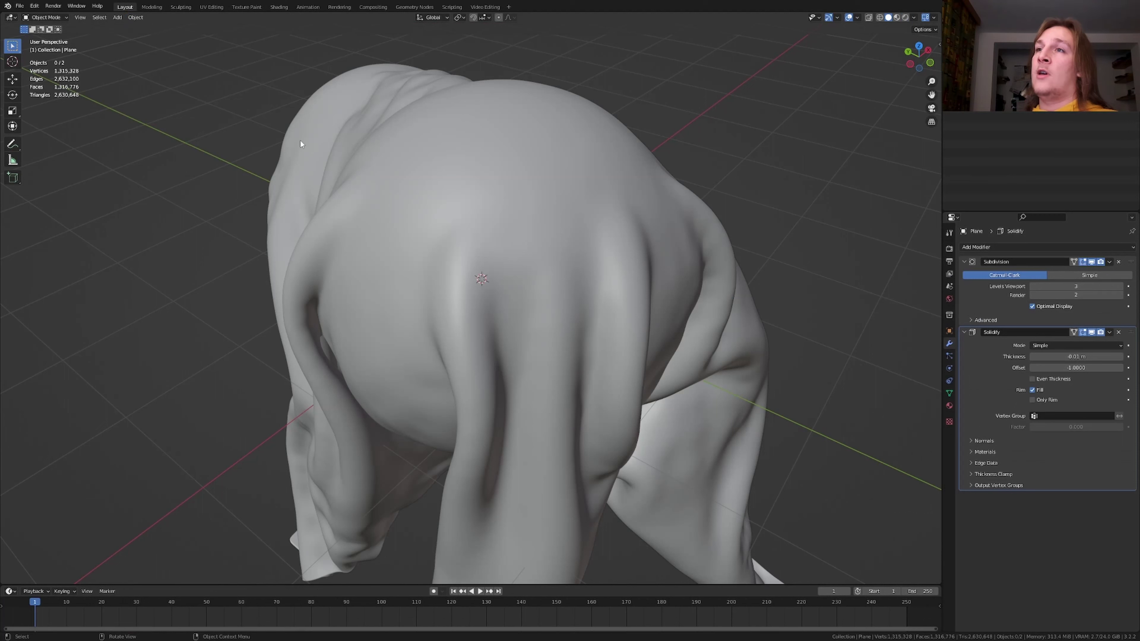
Add a camera and align it to a close perspective view of the cloth's folds
{"action": "left_click", "coordinate": [517, 259]}
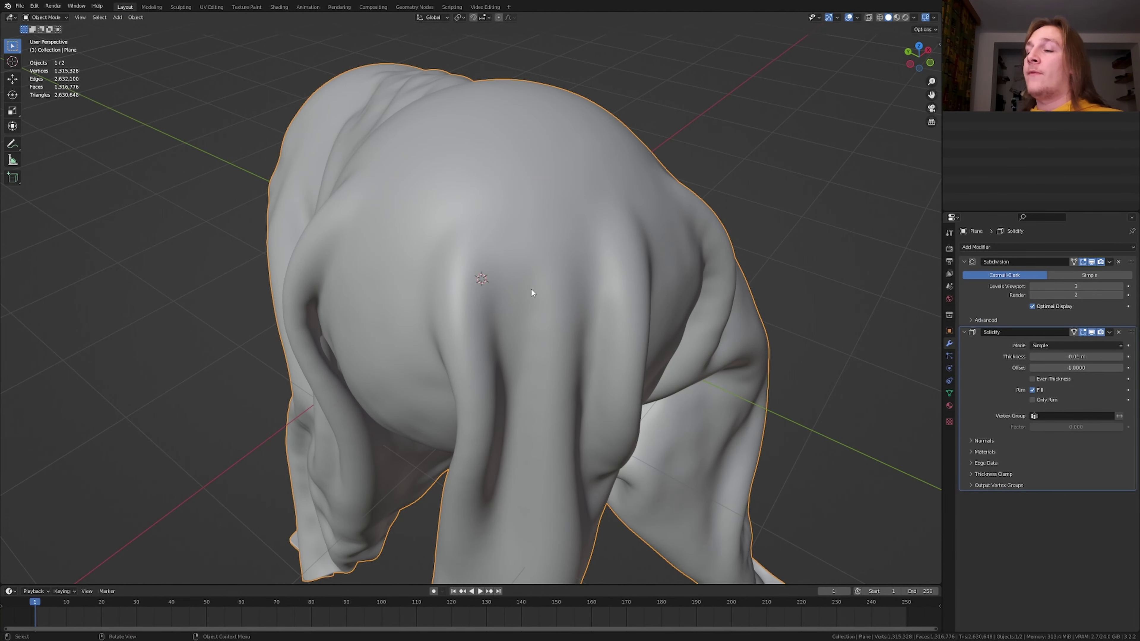
{"action": "key", "text": "KP_Decimal"}
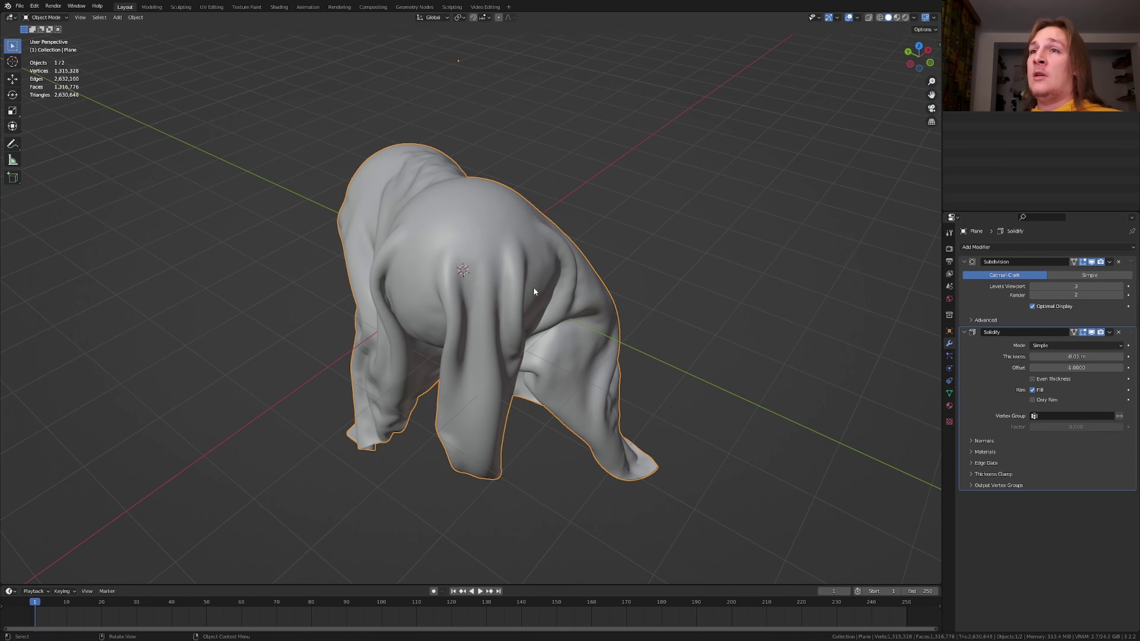
{"action": "key", "text": "KP_1"}
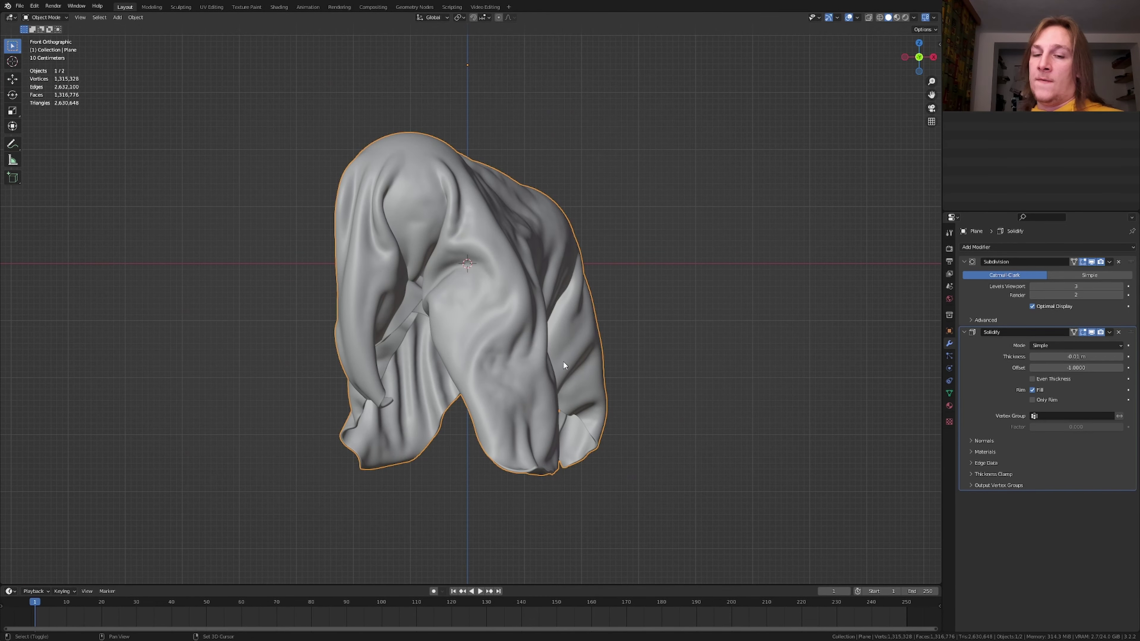
{"action": "key", "text": "shift+a"}
{"action": "left_click", "coordinate": [625, 364]}
{"action": "middle_click_drag", "start_coordinate": [626, 361], "coordinate": [536, 142]}
{"action": "scroll", "coordinate": [528, 167], "scroll_direction": "up", "scroll_amount": 5}
{"action": "middle_click_drag", "start_coordinate": [535, 231], "coordinate": [631, 234]}
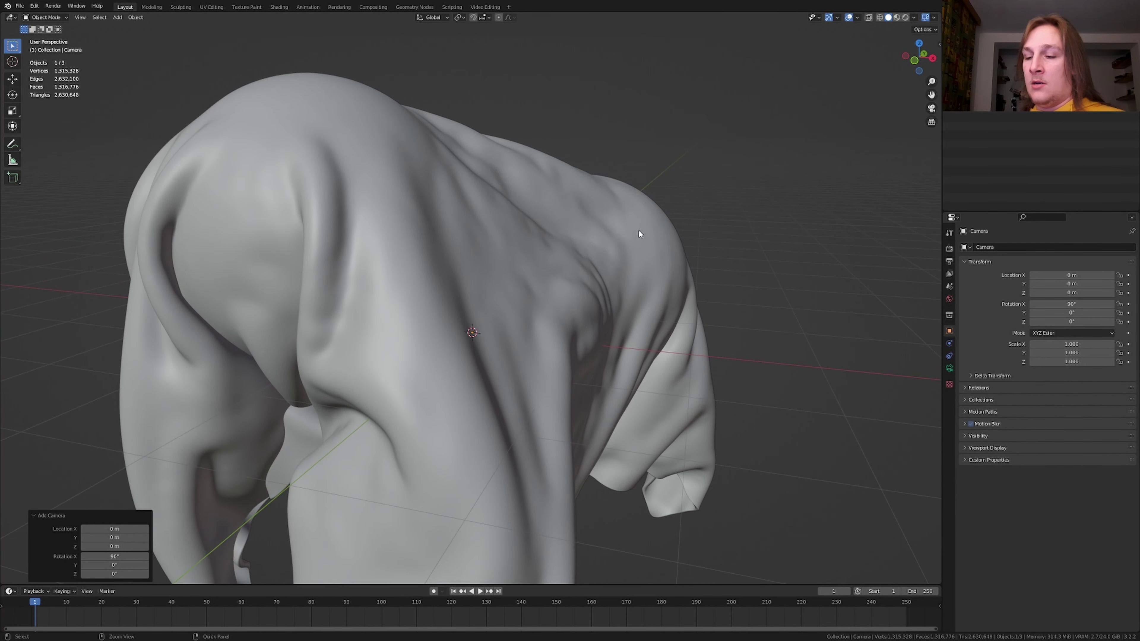
{"action": "key", "text": "ctrl+alt+KP_0"}
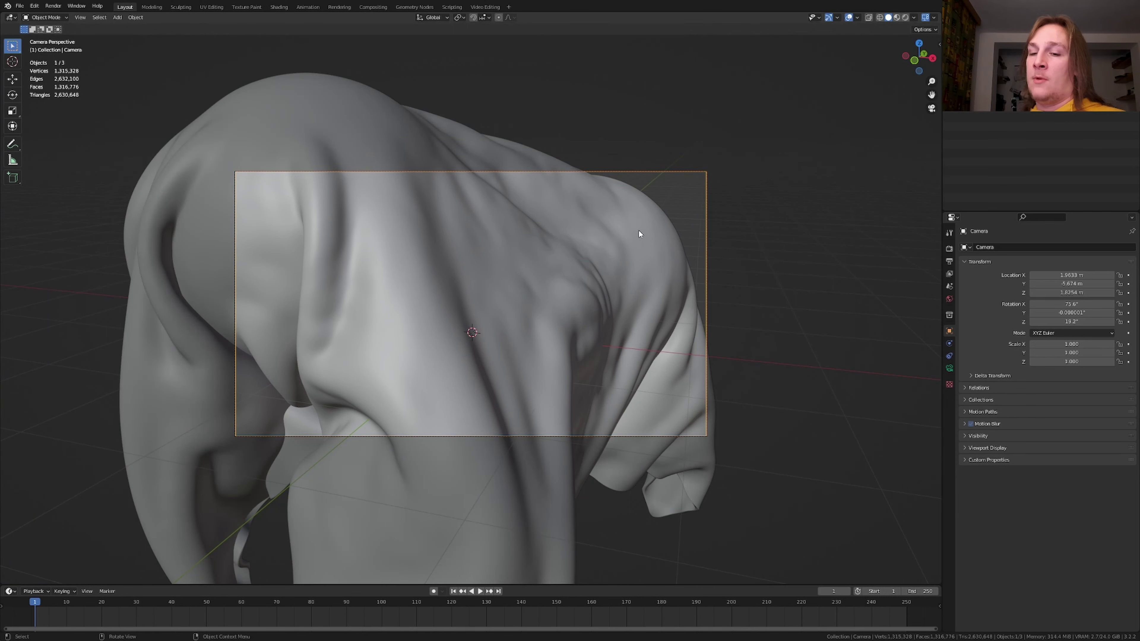
Add a Plain Axes empty at the scene origin
{"action": "key", "text": "shift+a"}
{"action": "mouse_move", "coordinate": [649, 264]}
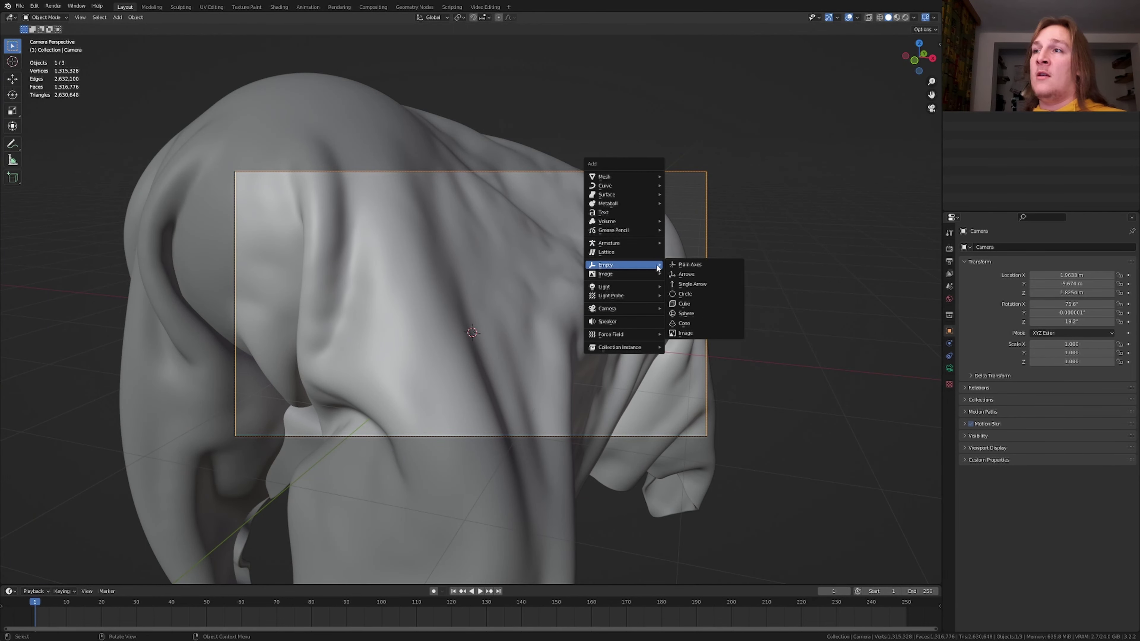
{"action": "left_click", "coordinate": [701, 265]}
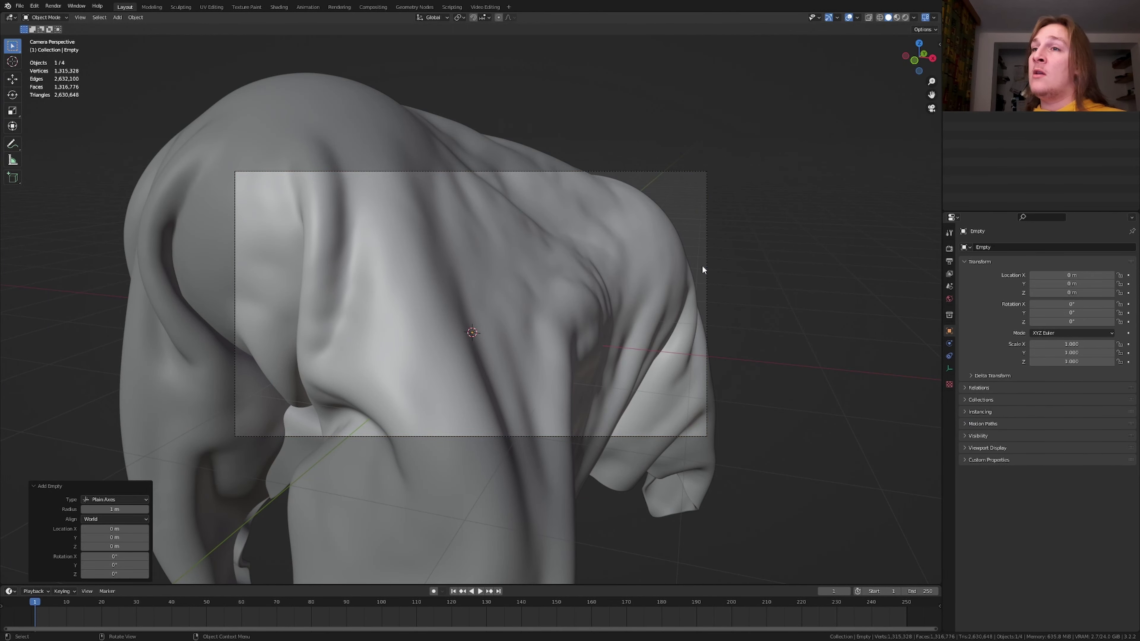
Move the empty onto the cloth's far hump inside the camera frame using Face snapping, and set snapping back to Increment
{"action": "left_click", "coordinate": [490, 20]}
{"action": "left_click", "coordinate": [489, 72]}
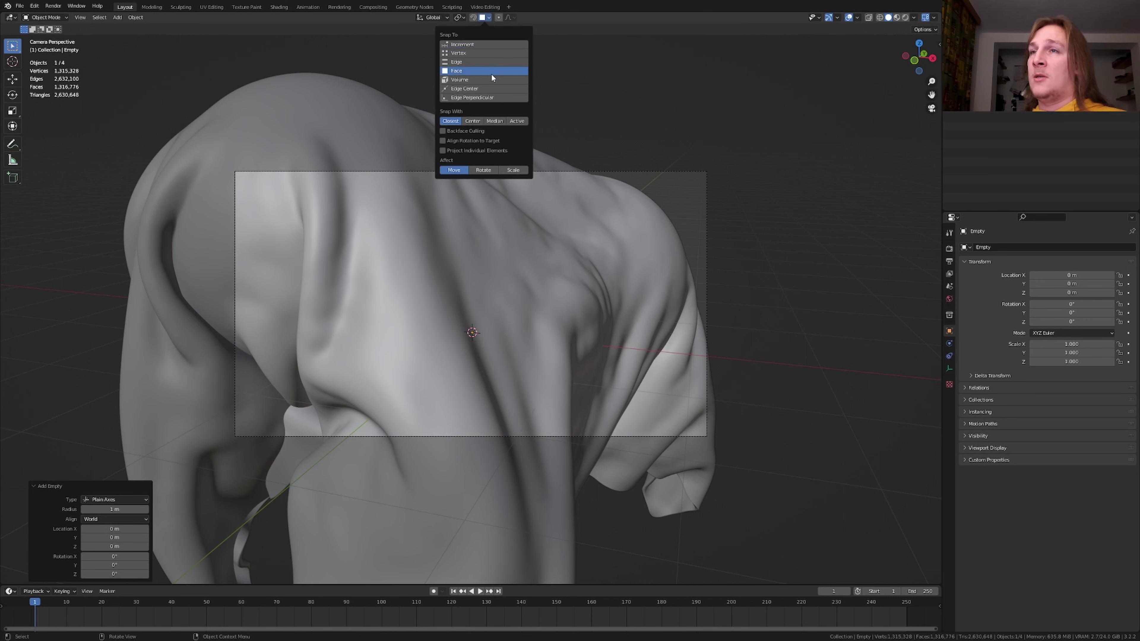
{"action": "key", "text": "g"}
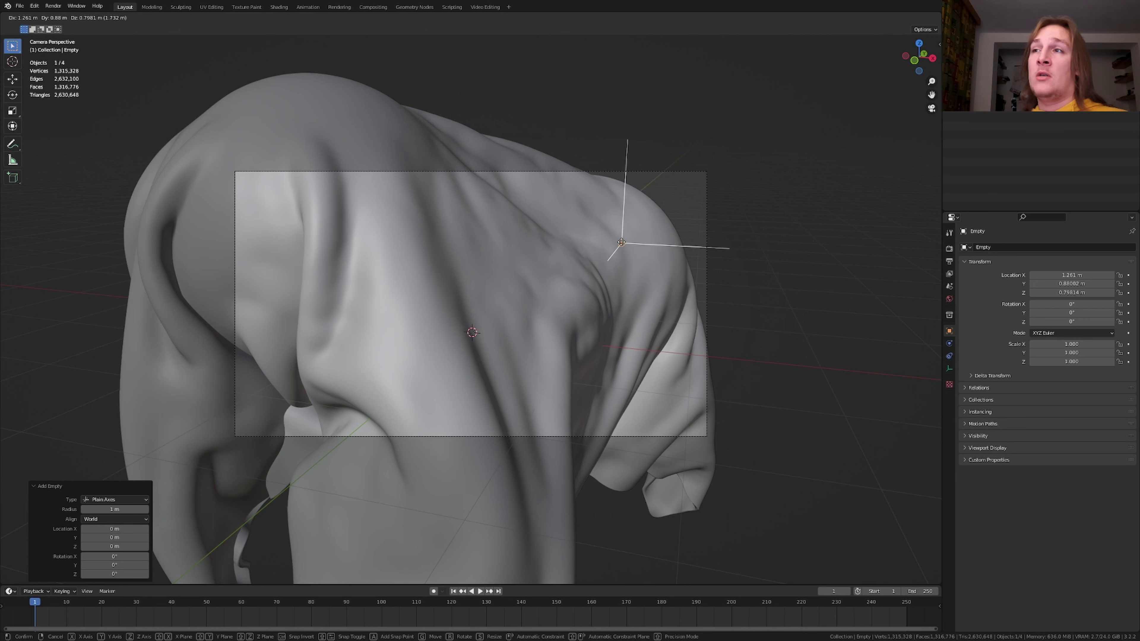
{"action": "left_click", "coordinate": [642, 240]}
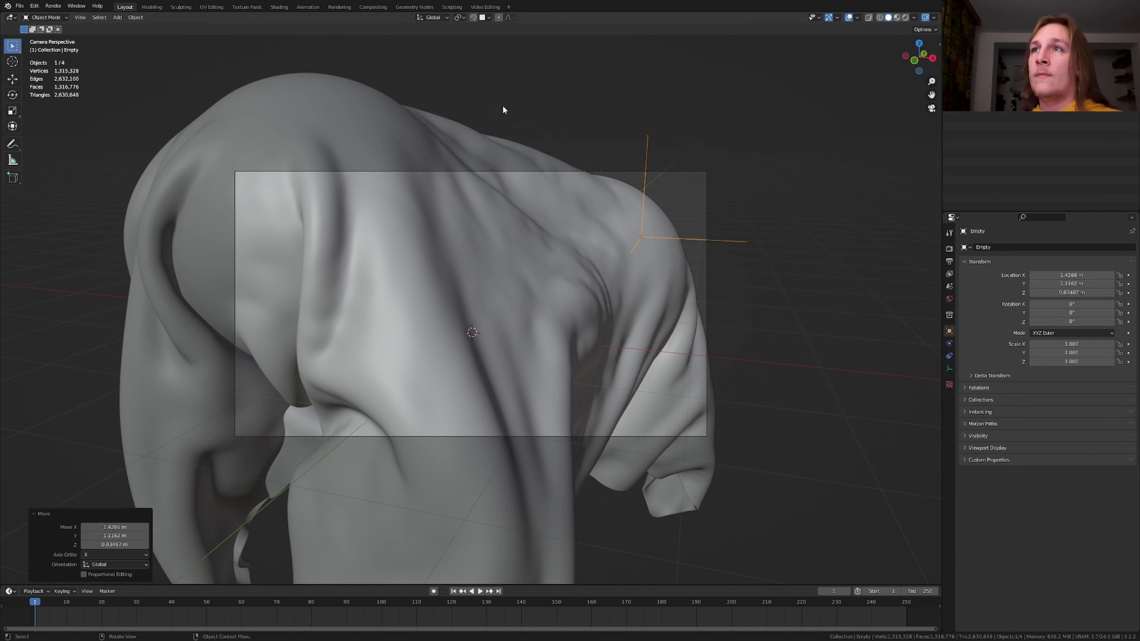
{"action": "left_click", "coordinate": [483, 17]}
{"action": "left_click", "coordinate": [462, 46]}
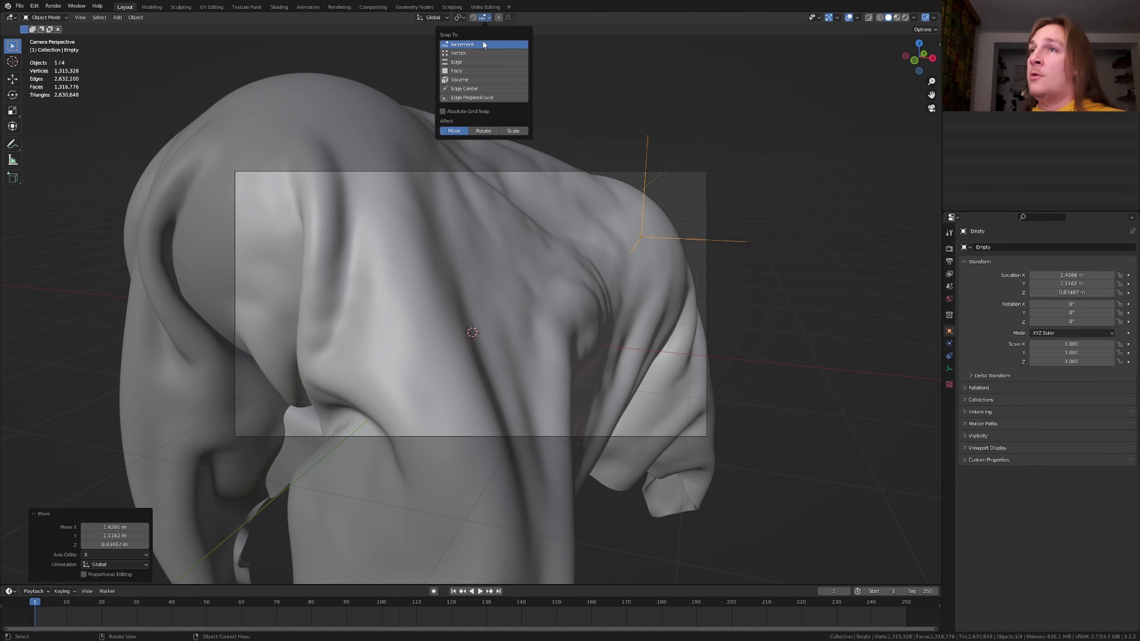
Enable depth of field on the camera with the Empty as focus object and an F-Stop of 0.7
{"action": "left_click", "coordinate": [914, 19]}
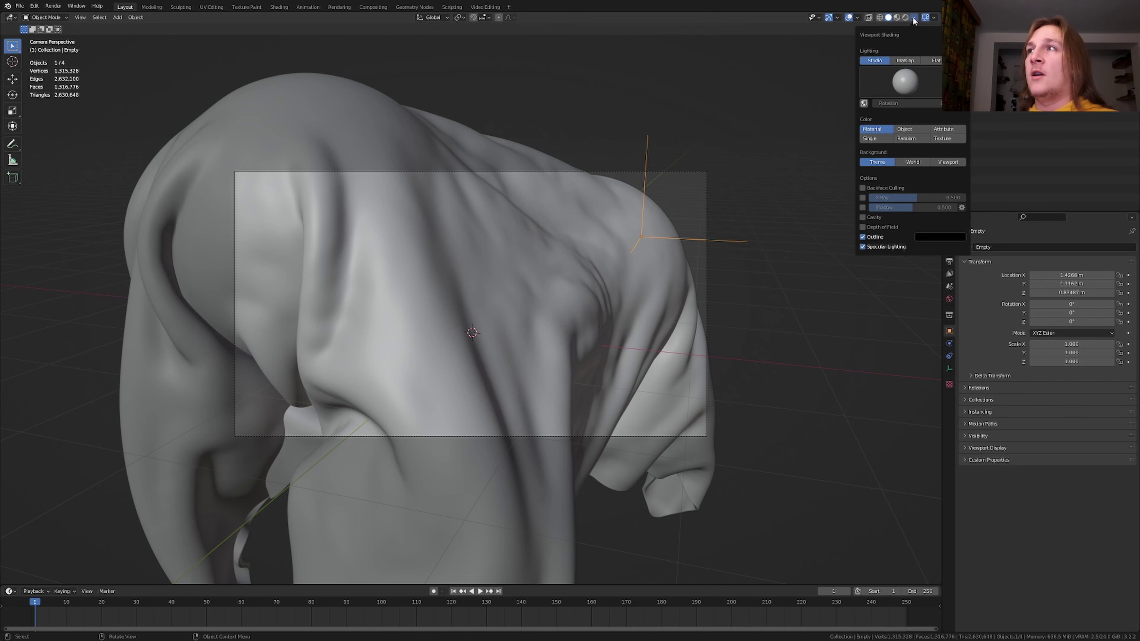
{"action": "left_click", "coordinate": [710, 178]}
{"action": "left_click", "coordinate": [950, 369]}
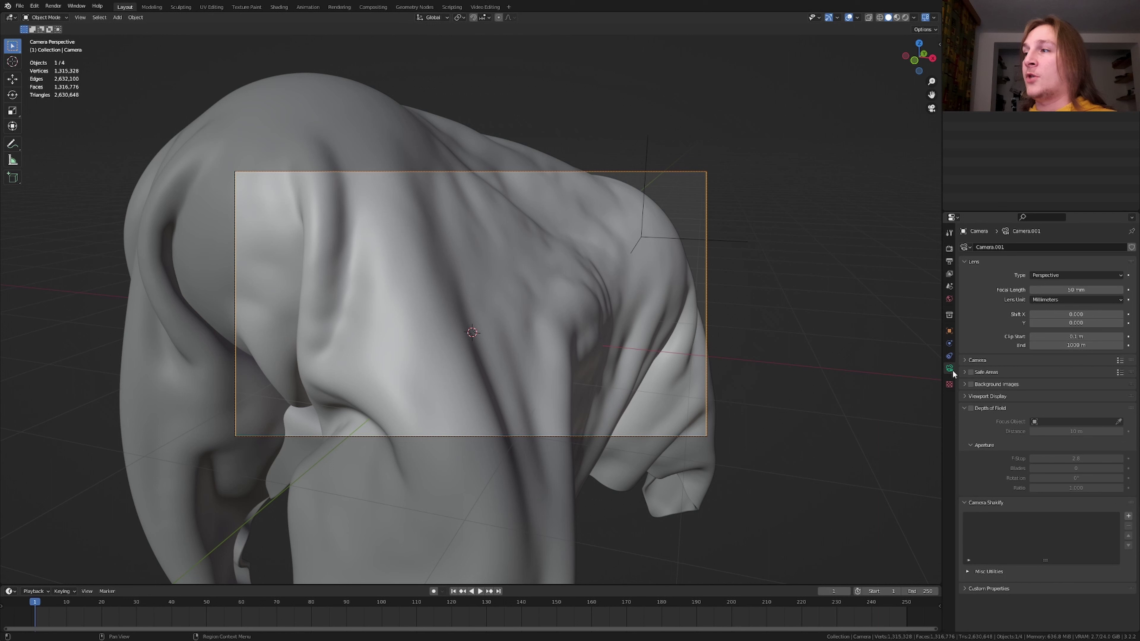
{"action": "left_click", "coordinate": [972, 409]}
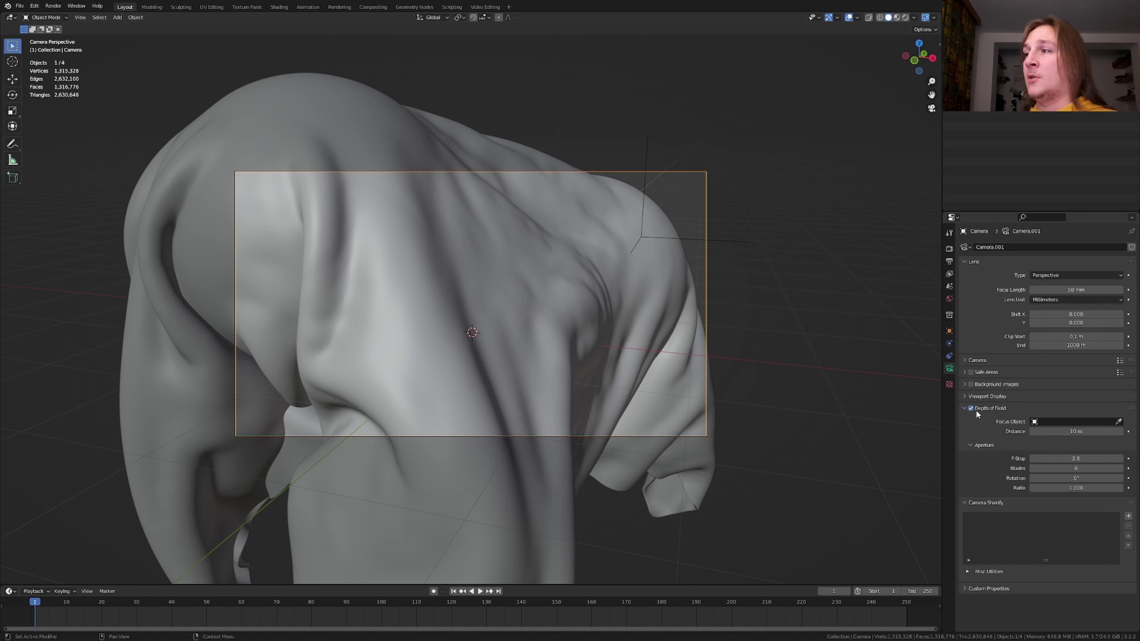
{"action": "left_click", "coordinate": [1073, 422]}
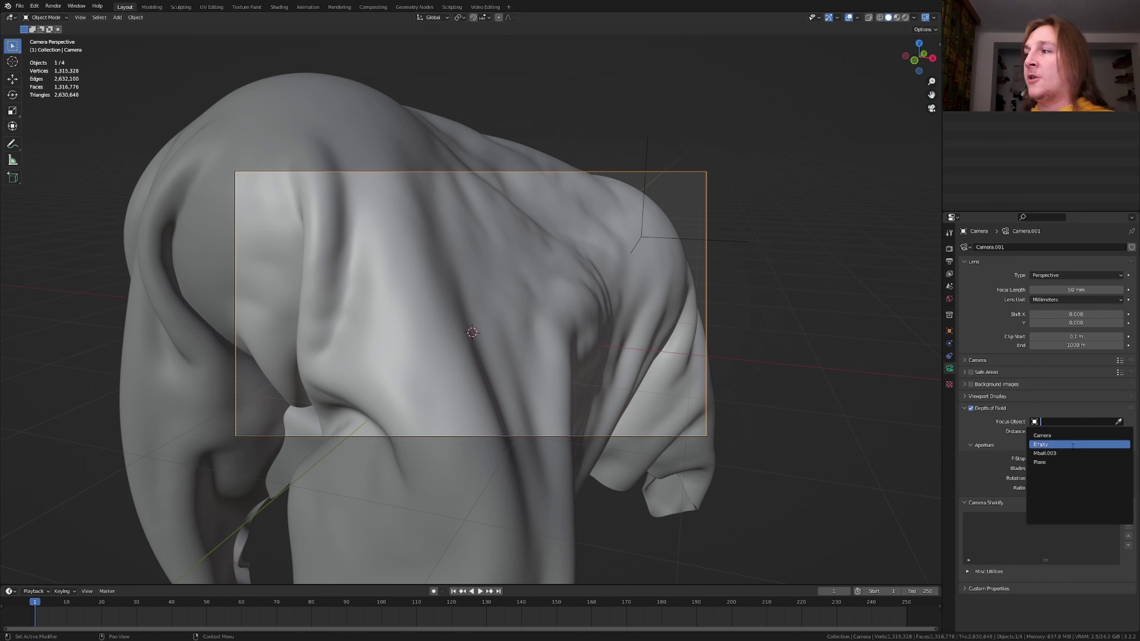
{"action": "left_click", "coordinate": [1068, 444]}
{"action": "left_click_drag", "start_coordinate": [1072, 459], "coordinate": [1100, 458]}
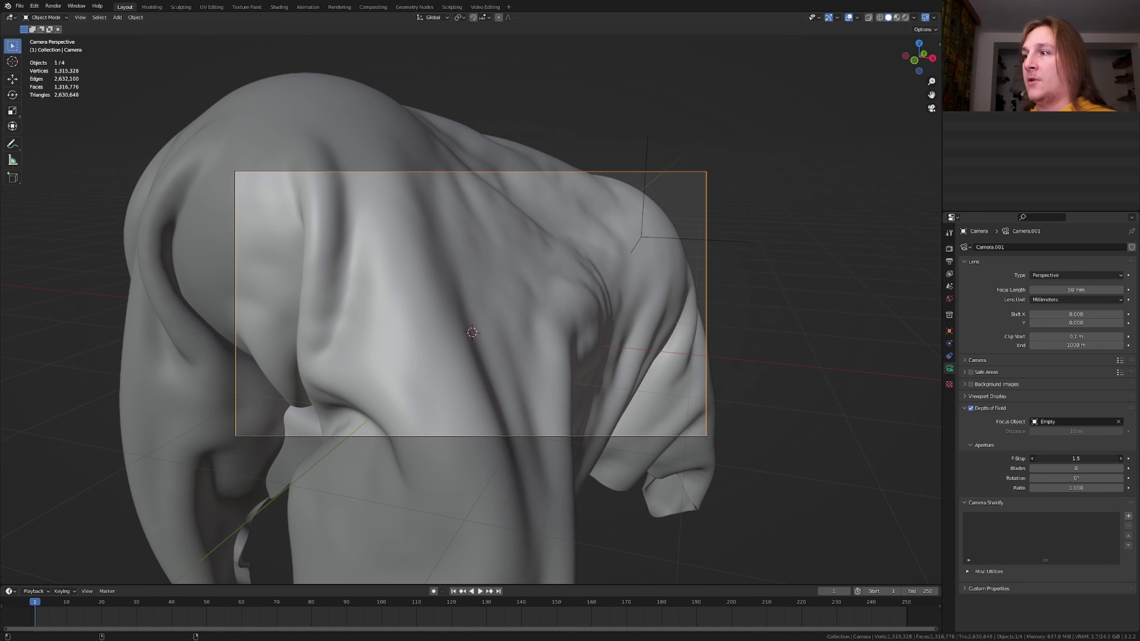
{"action": "left_click_drag", "start_coordinate": [1076, 459], "coordinate": [1068, 458]}
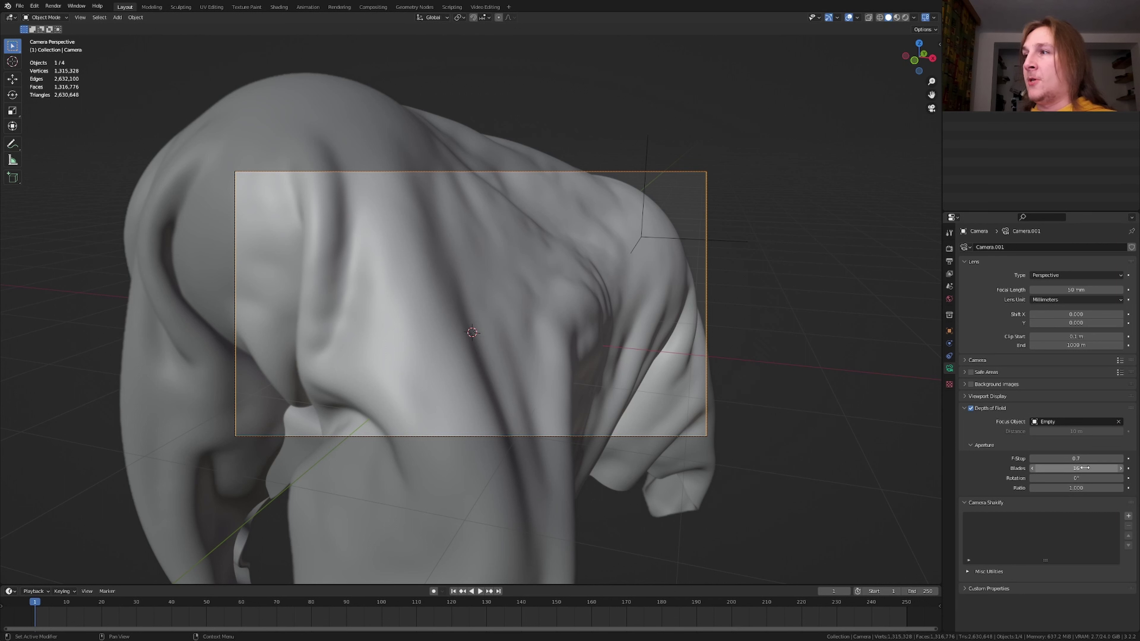
Check the Cycles sampling and denoise settings, deselect all objects and switch to the Compositing workspace
{"action": "left_click", "coordinate": [948, 250]}
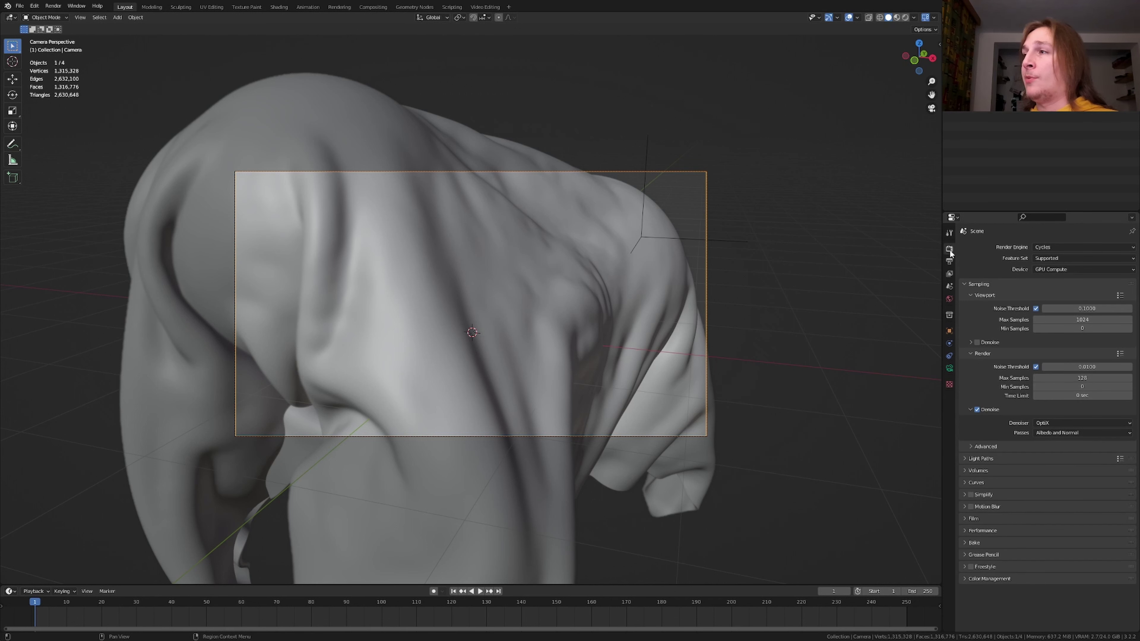
{"action": "key", "text": "alt+a"}
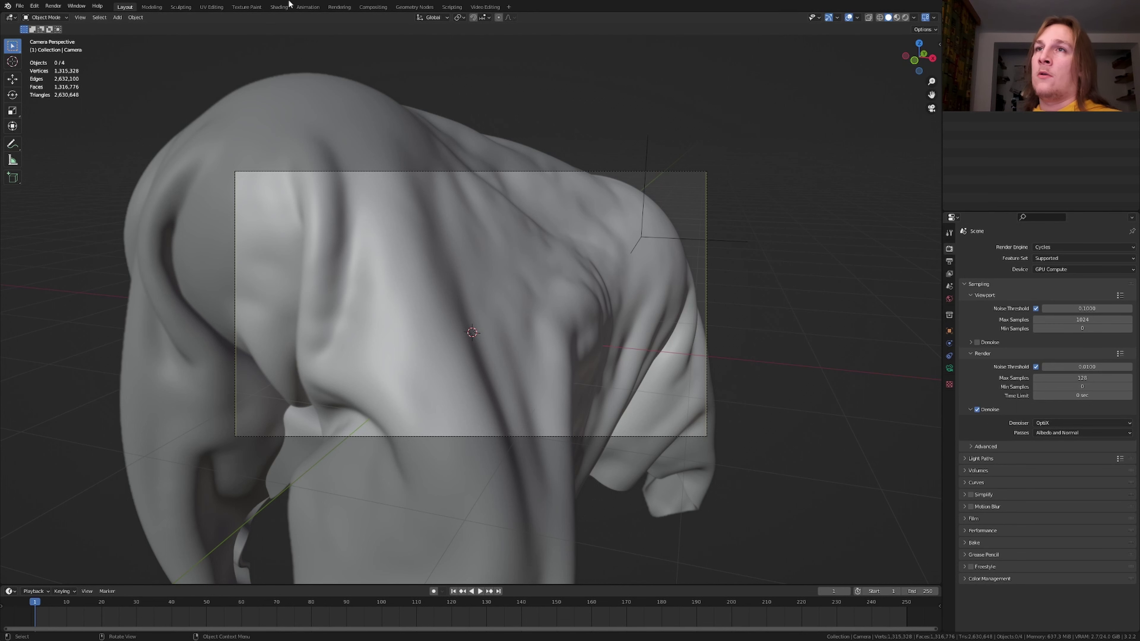
{"action": "left_click", "coordinate": [374, 7]}
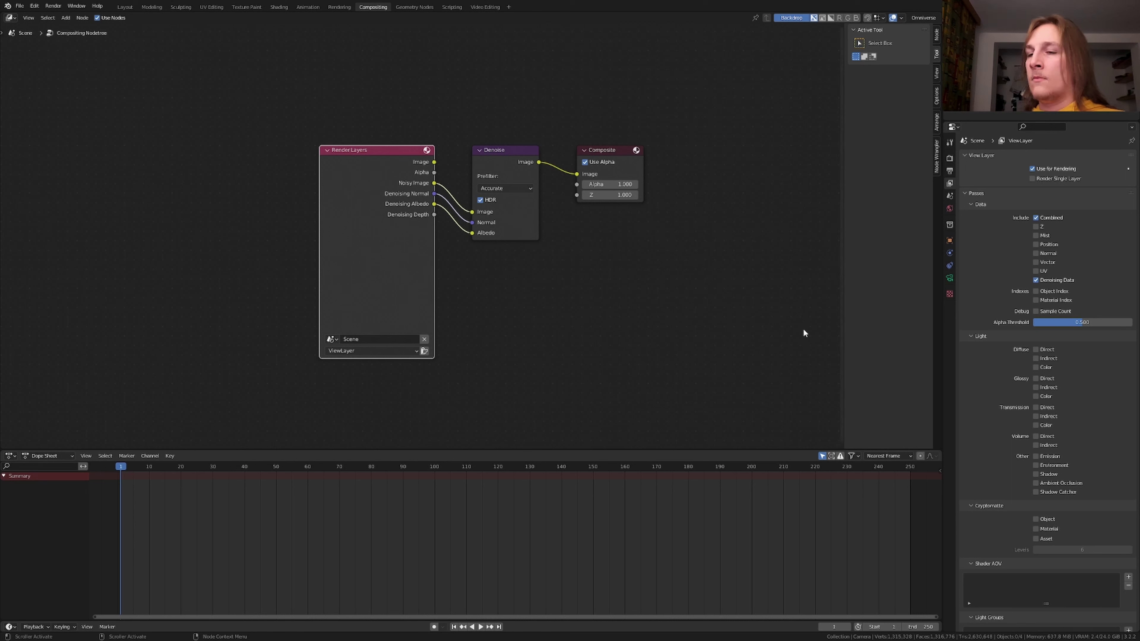
Set the render output's file format to JPEG
{"action": "left_click", "coordinate": [949, 171]}
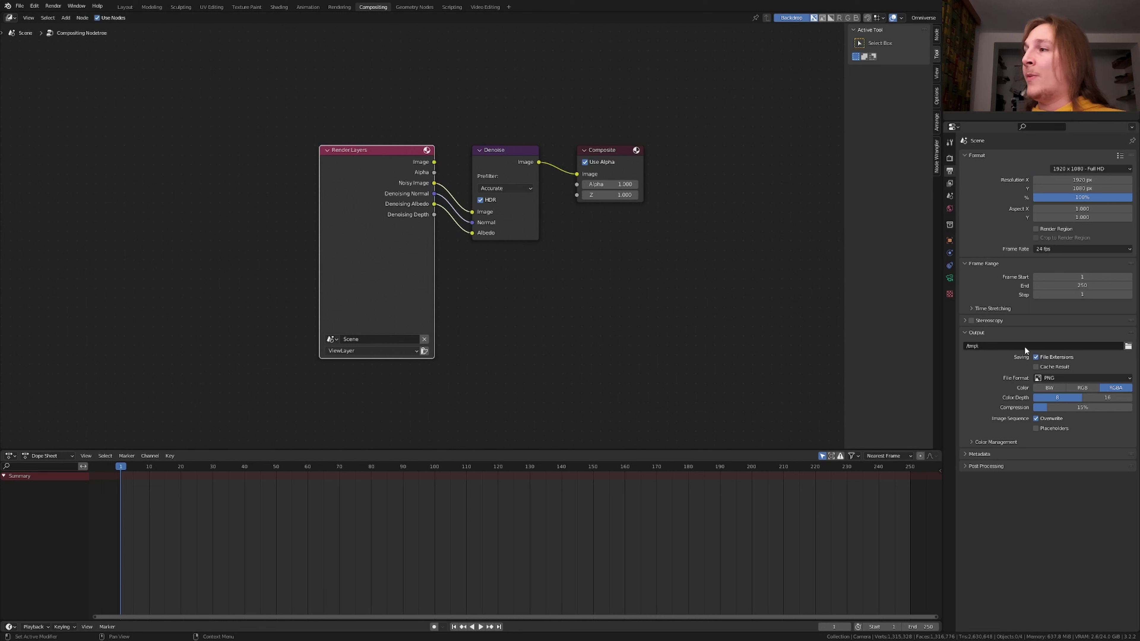
{"action": "left_click", "coordinate": [1055, 378]}
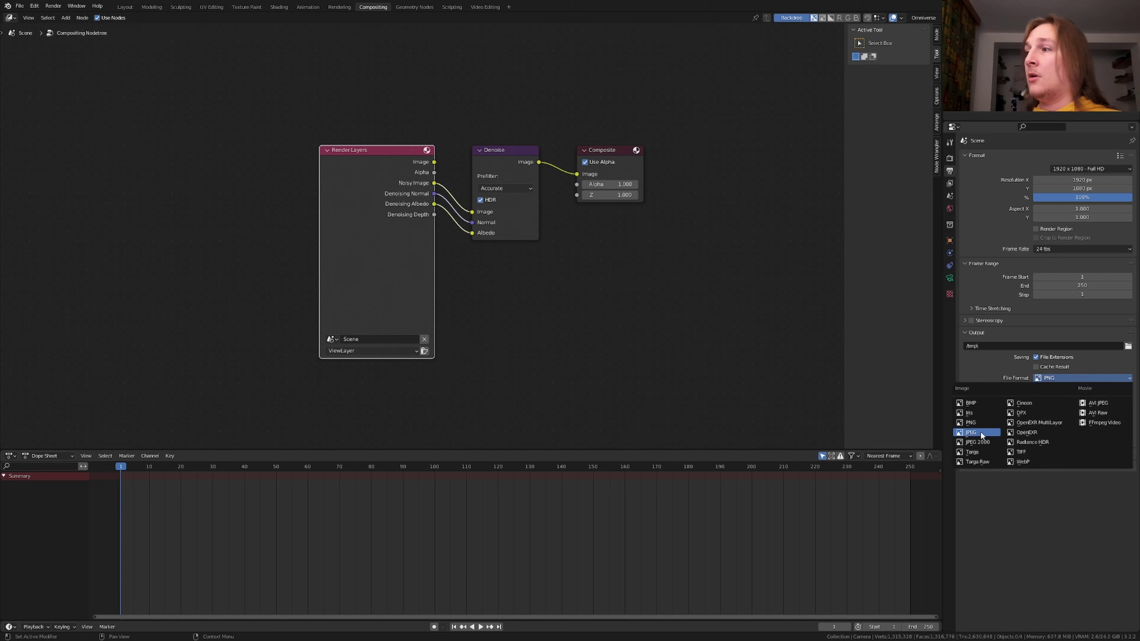